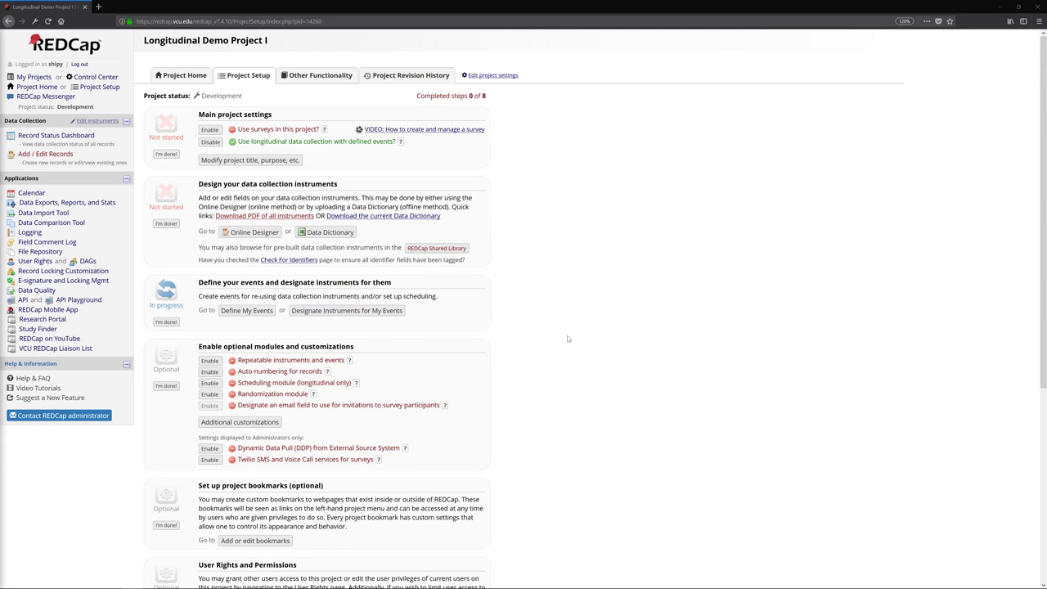
- Review the sole user's privileges, including Delete Records, and cancel the editor without saving
click(27, 263)
drag(576, 585, 607, 585)
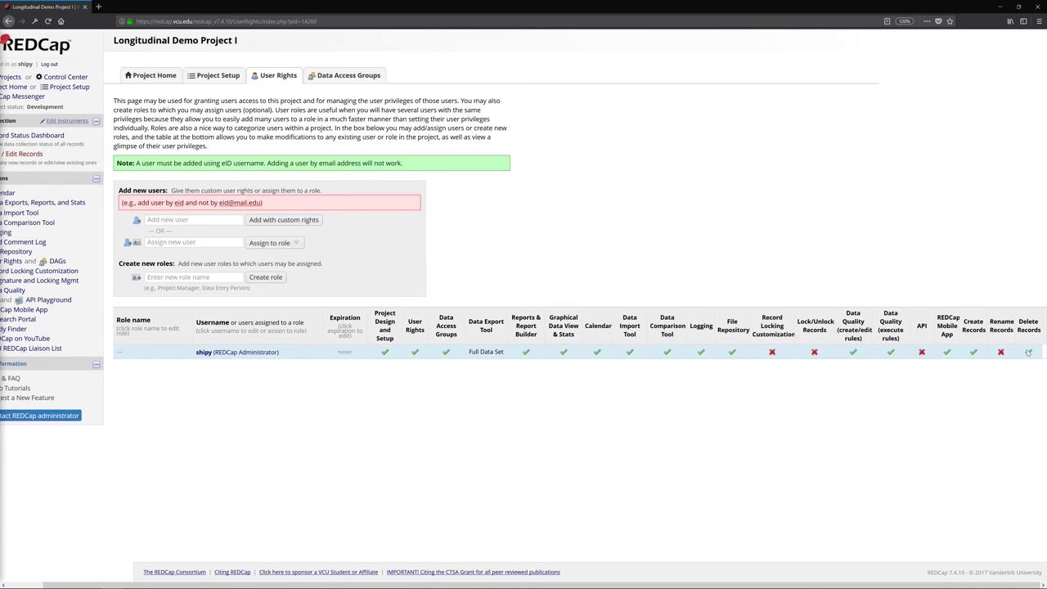
click(244, 354)
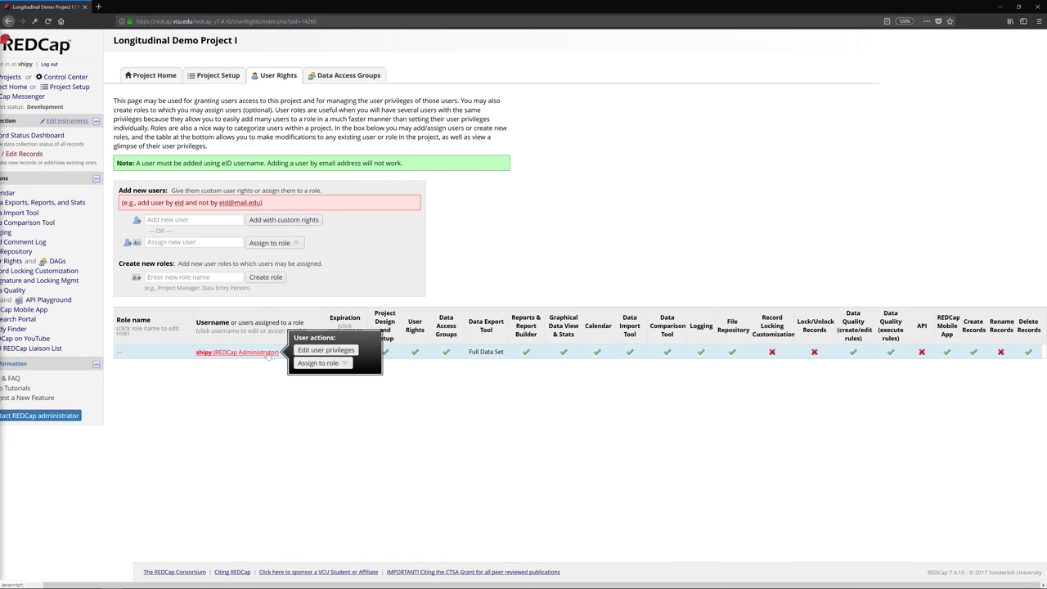
click(315, 340)
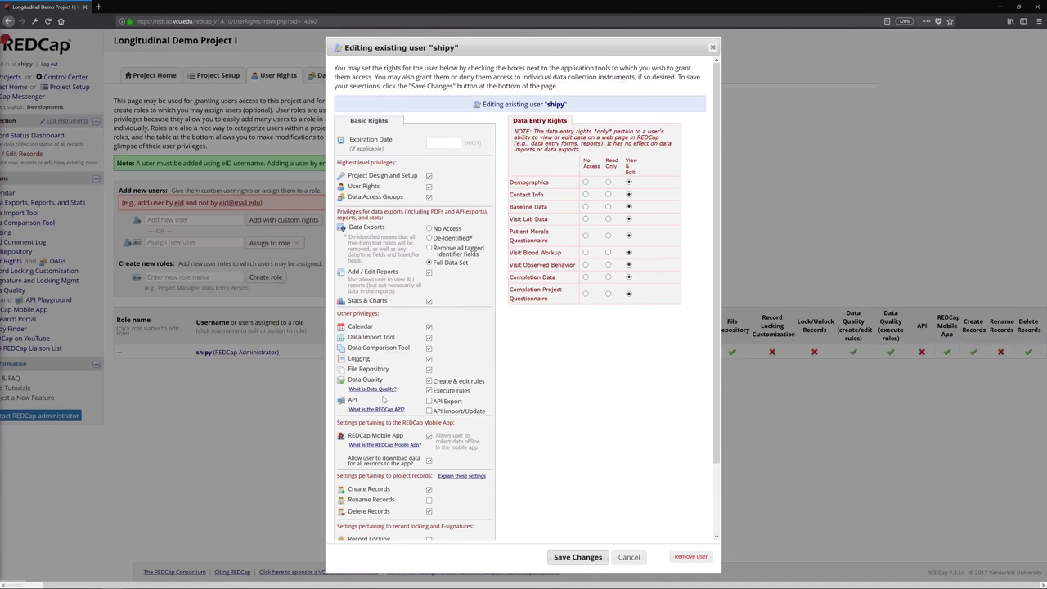
scroll(384, 400, down, 2)
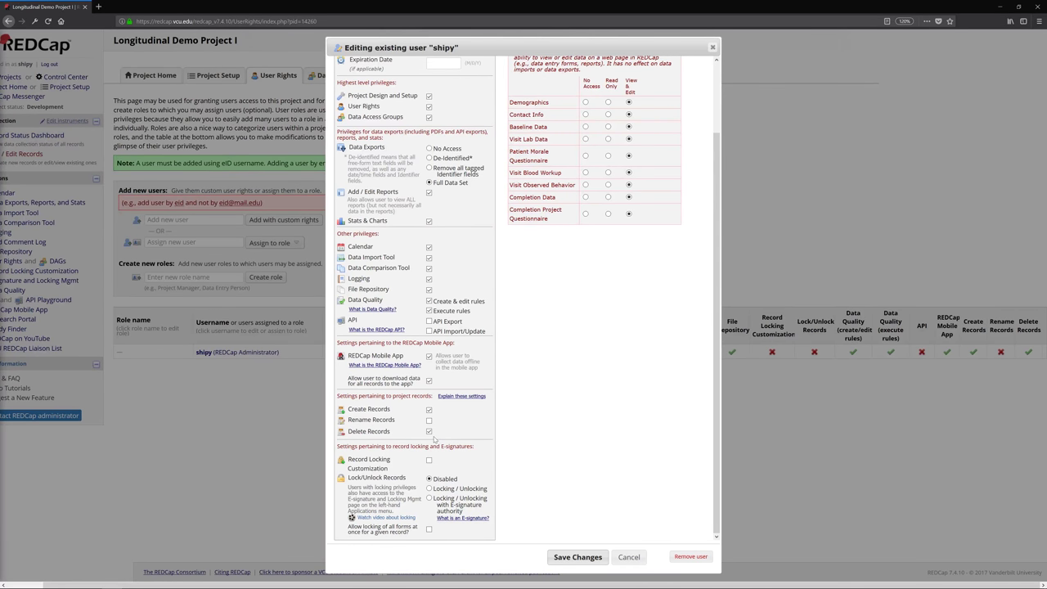
click(642, 562)
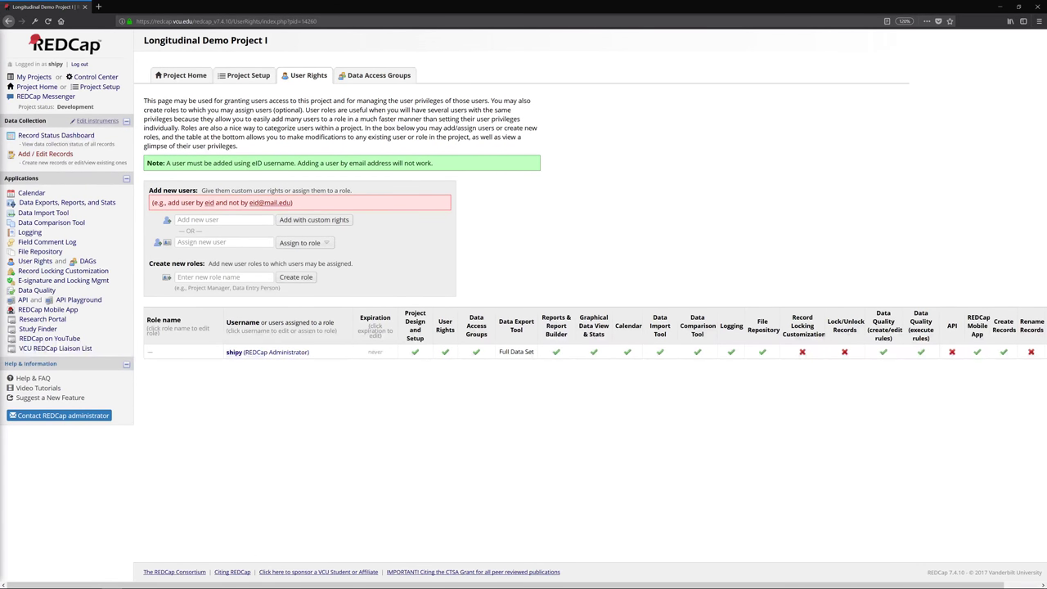
- Open record 2's home page from the Record Status Dashboard
click(52, 139)
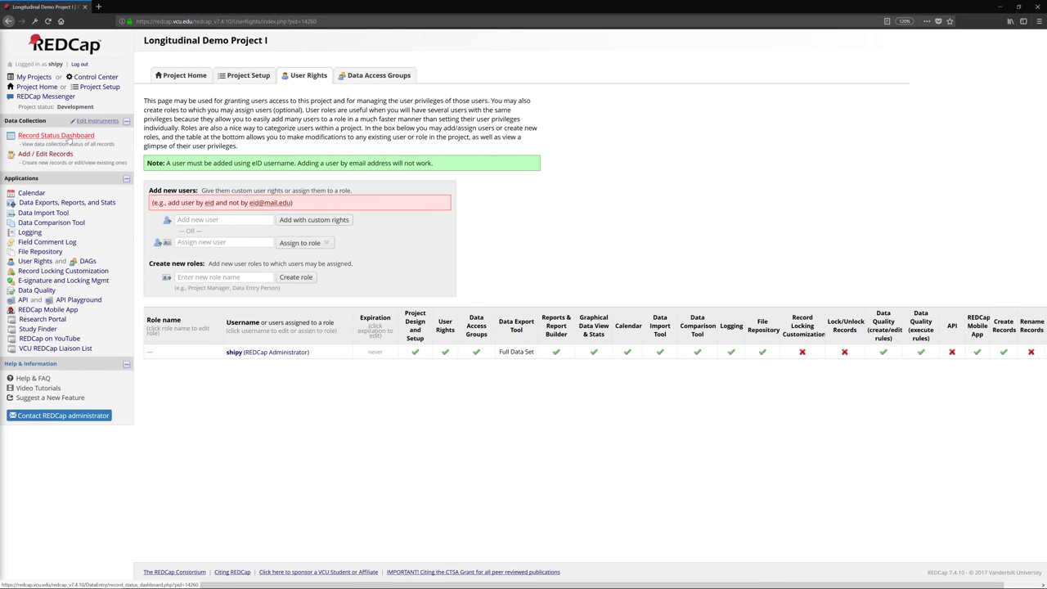
click(69, 139)
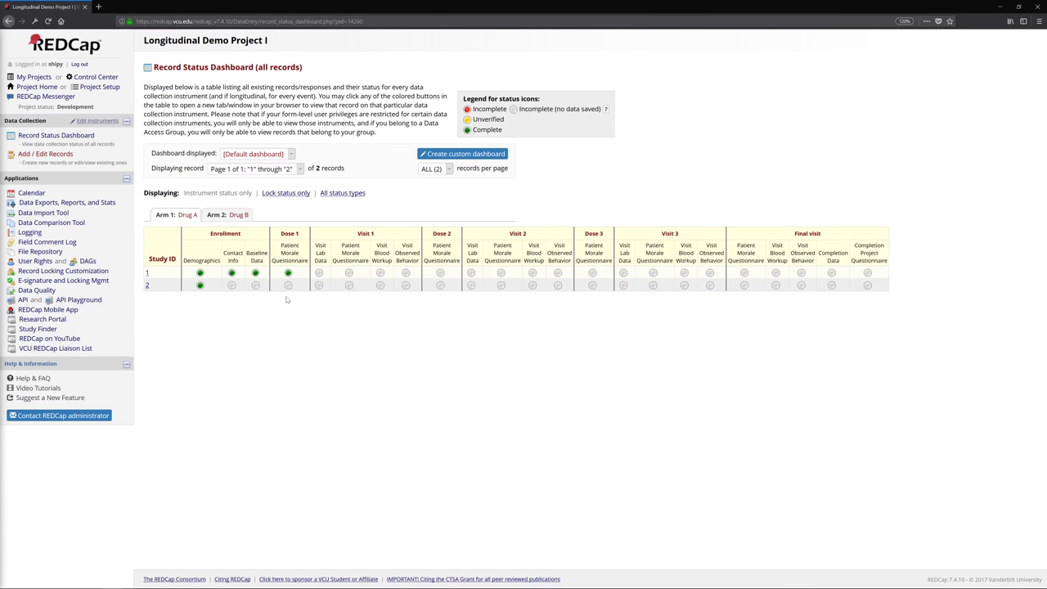
click(147, 287)
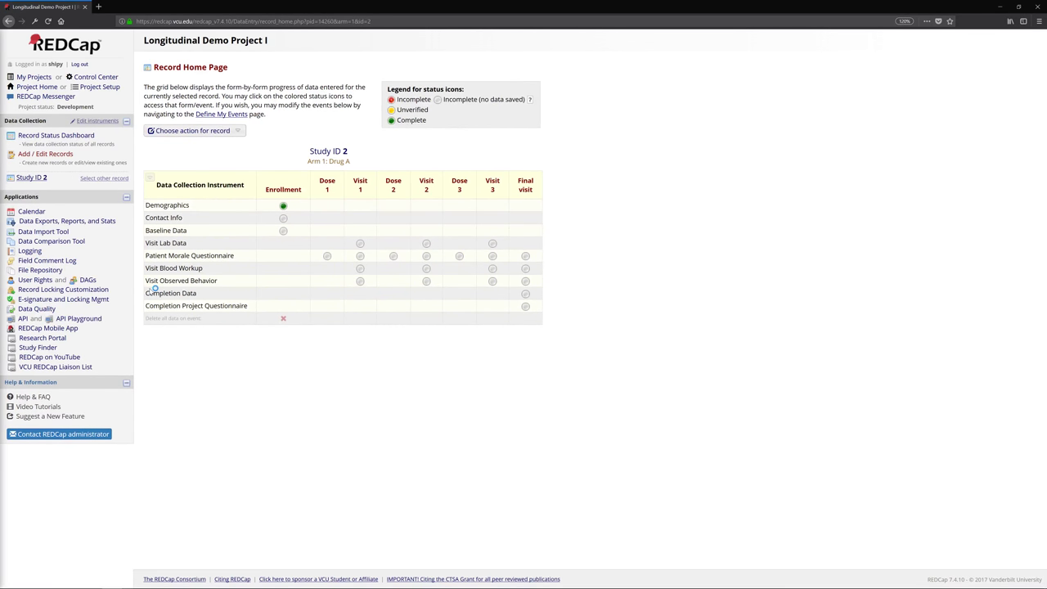
- Permanently delete record 2 across all forms and events
click(204, 134)
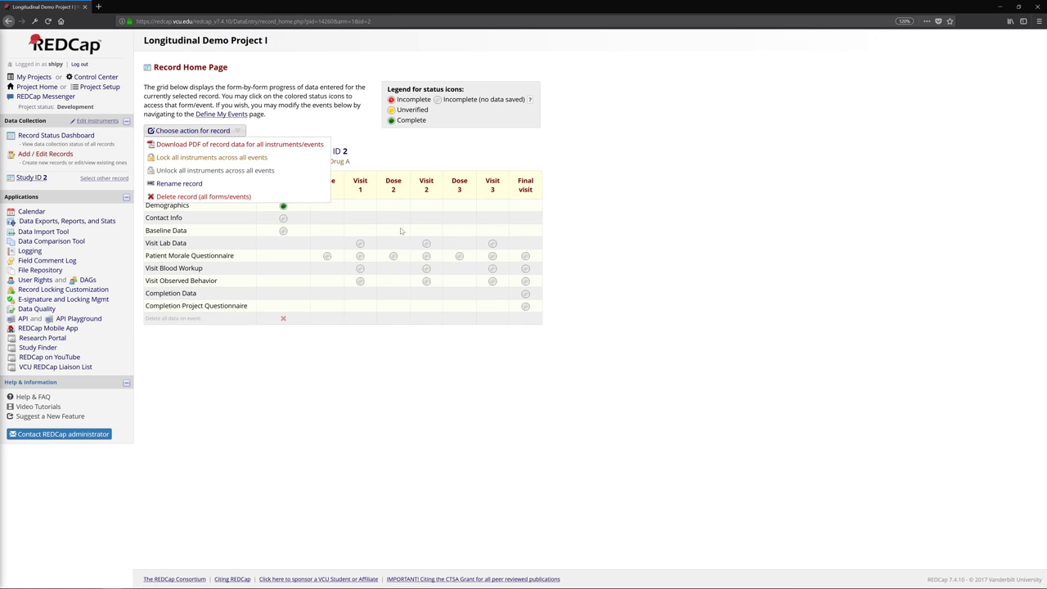
click(262, 199)
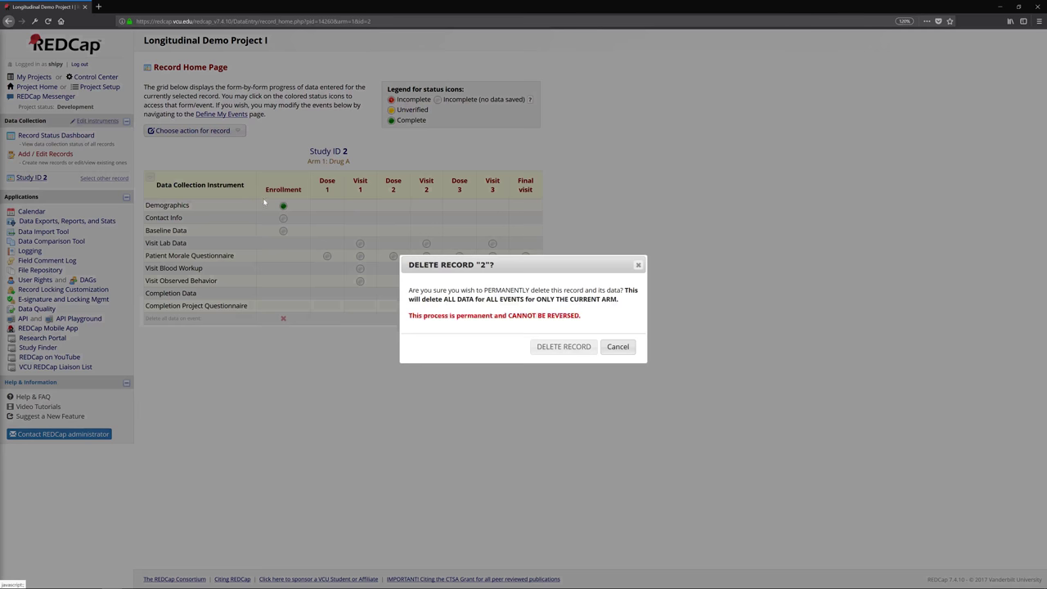
click(564, 347)
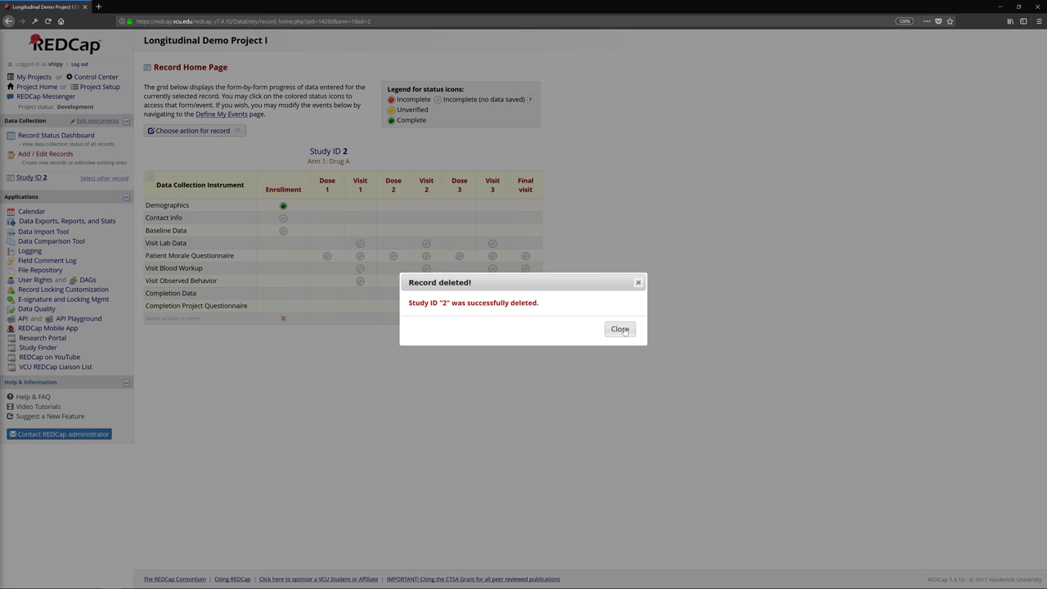
click(620, 329)
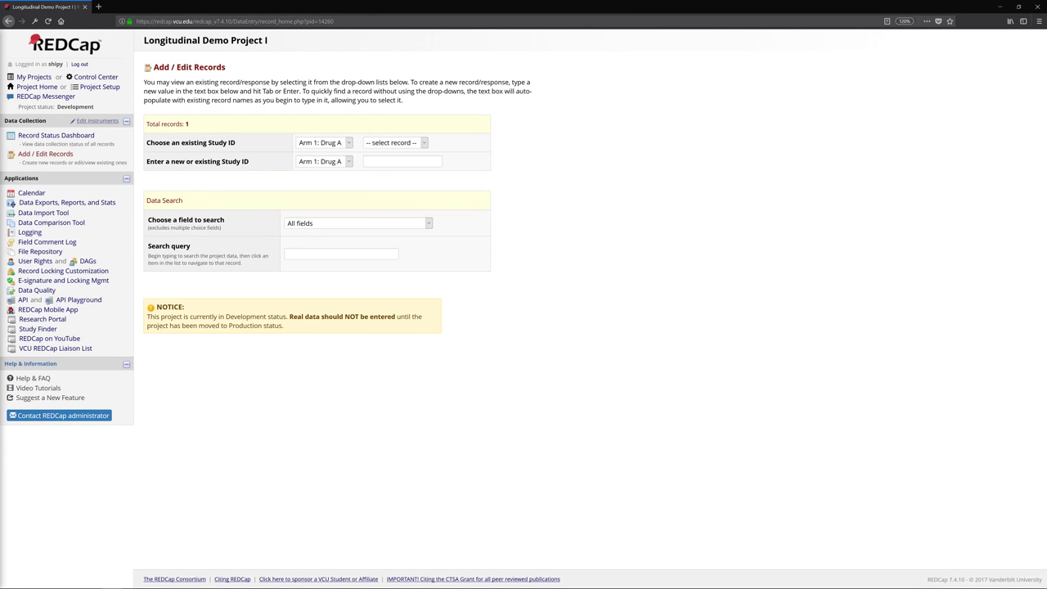
- Open Study ID 1's record home page and look over its record action menu
click(386, 143)
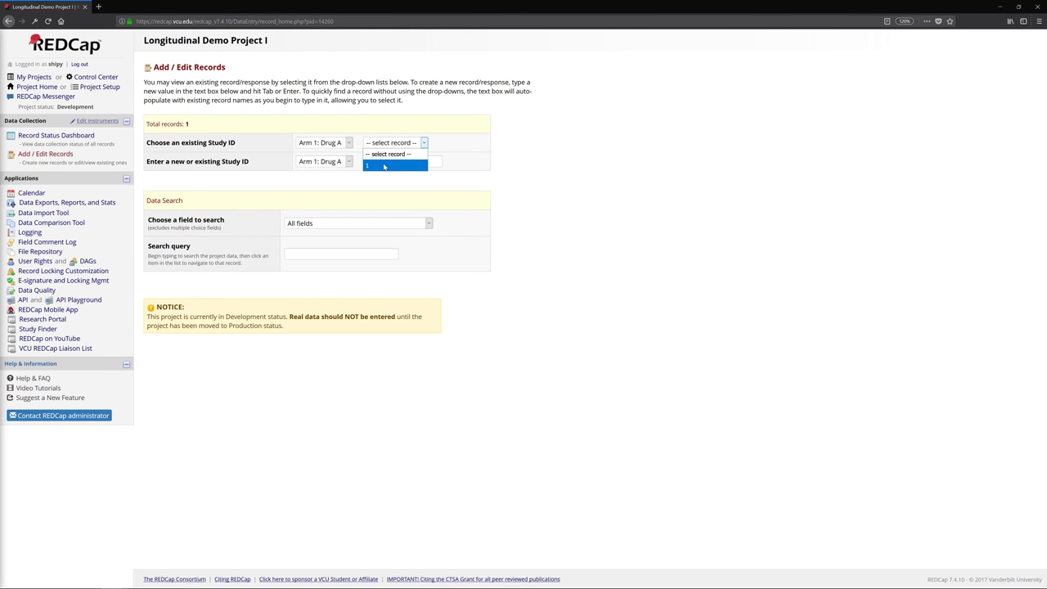
click(384, 165)
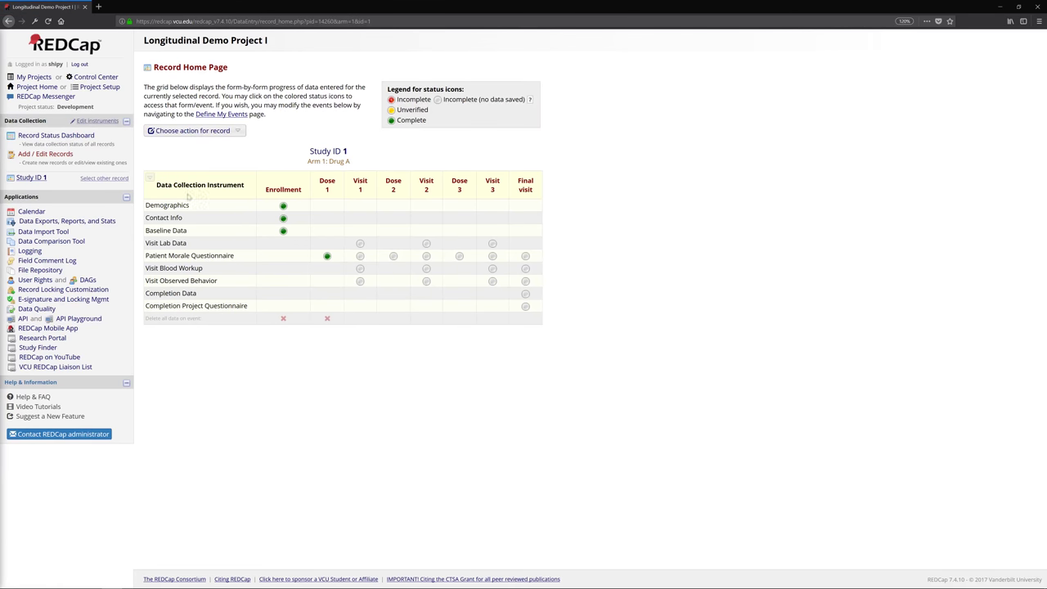
click(193, 133)
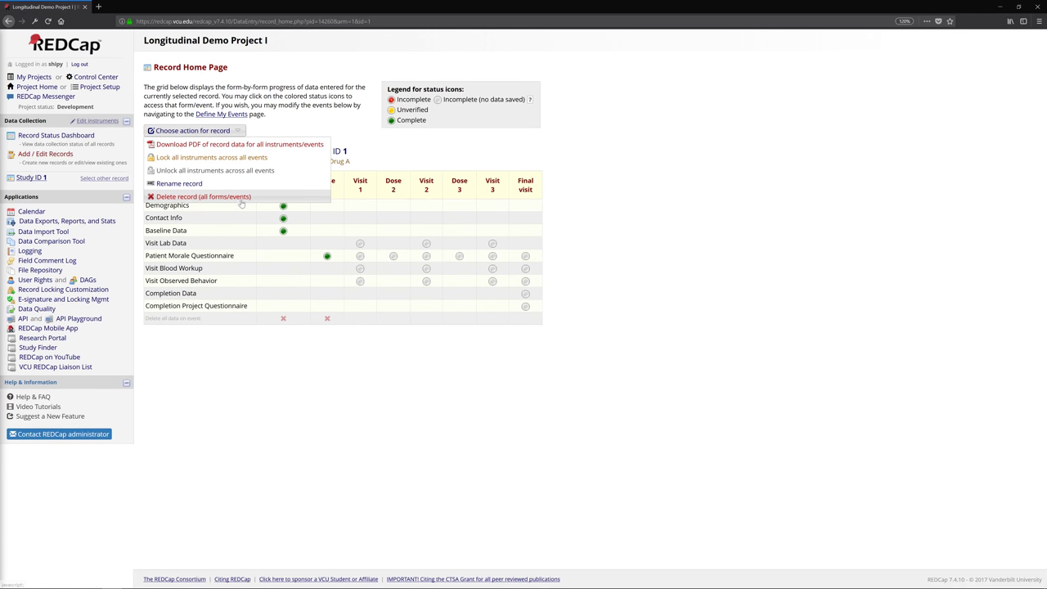
click(225, 129)
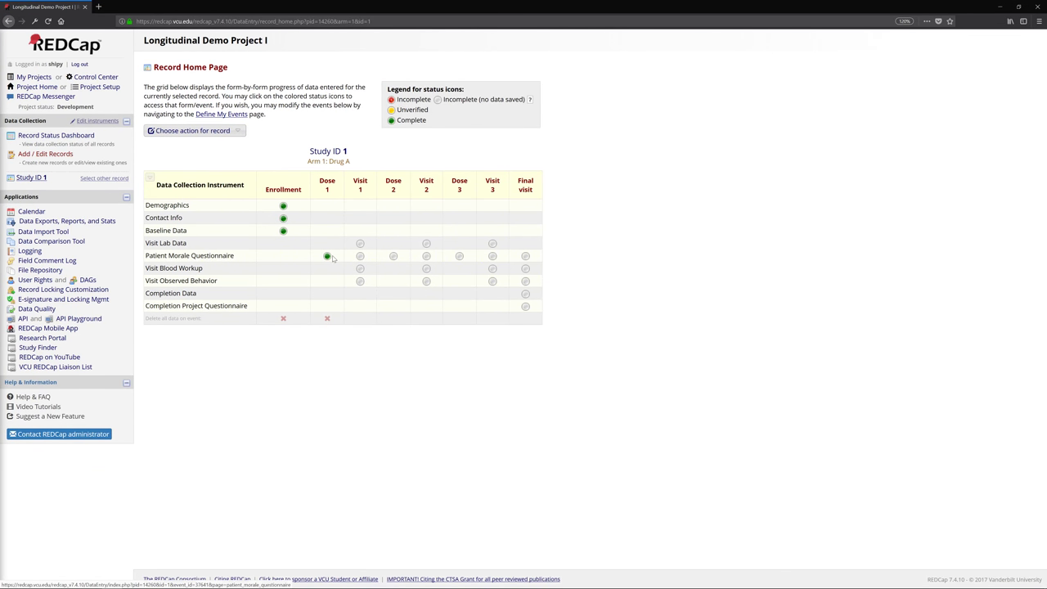
- Delete only record 1's Dose 1 Patient Morale Questionnaire data, then return to Project Setup
click(328, 257)
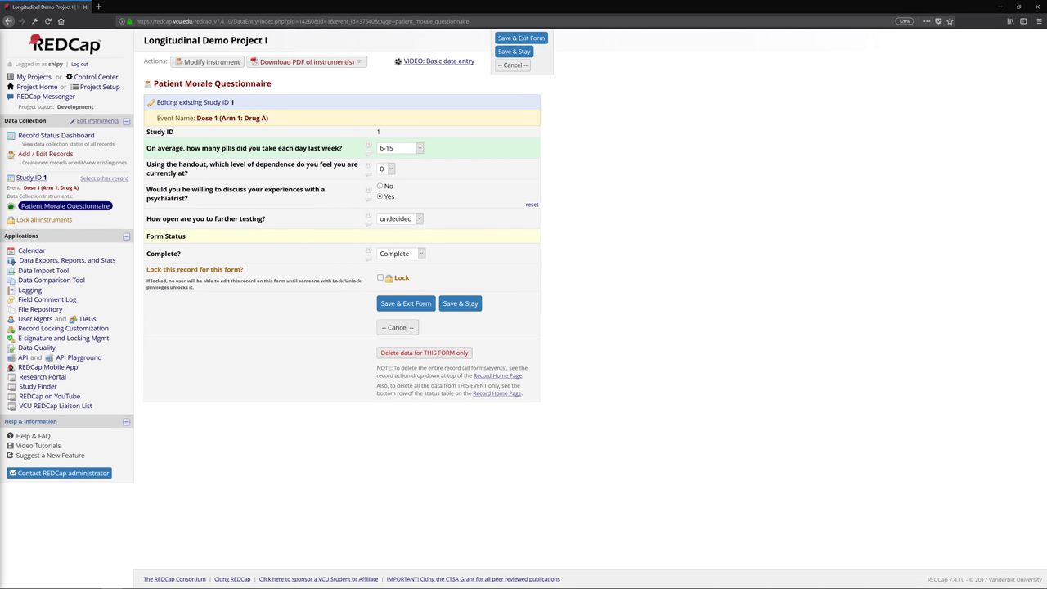
click(430, 354)
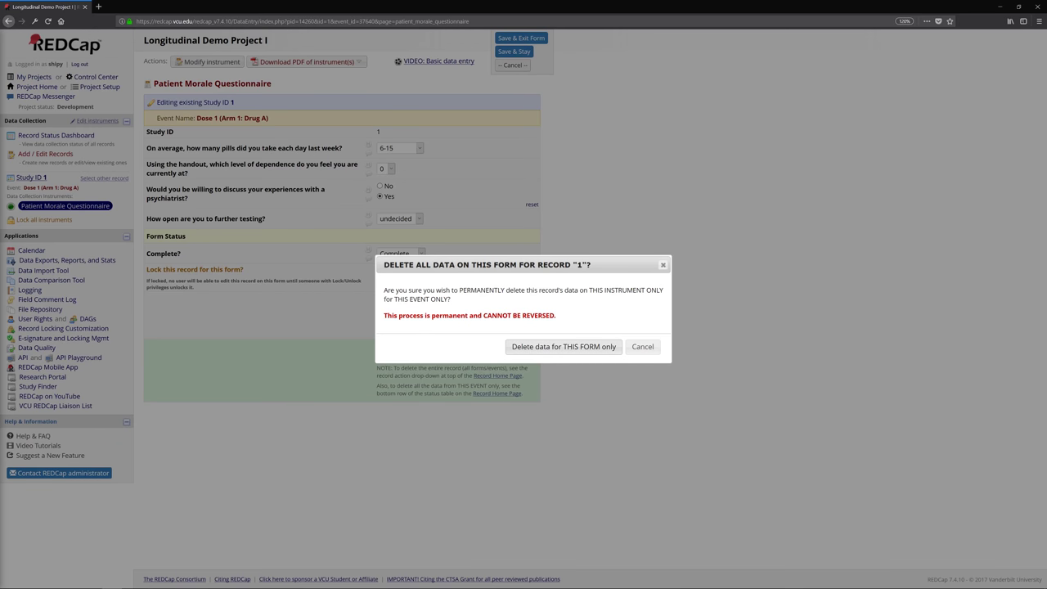
click(550, 349)
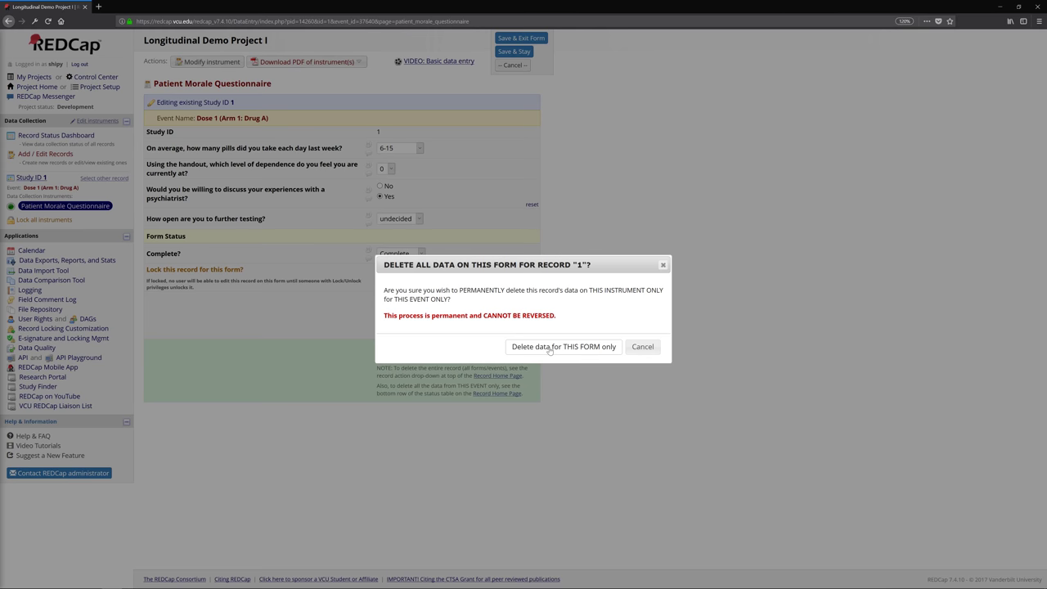
click(550, 349)
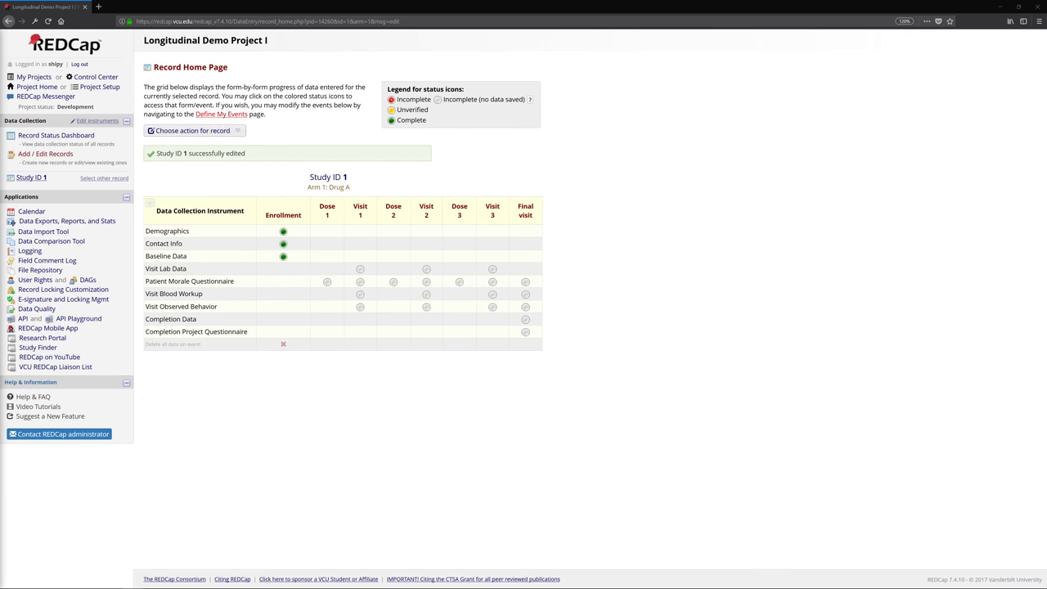
click(108, 88)
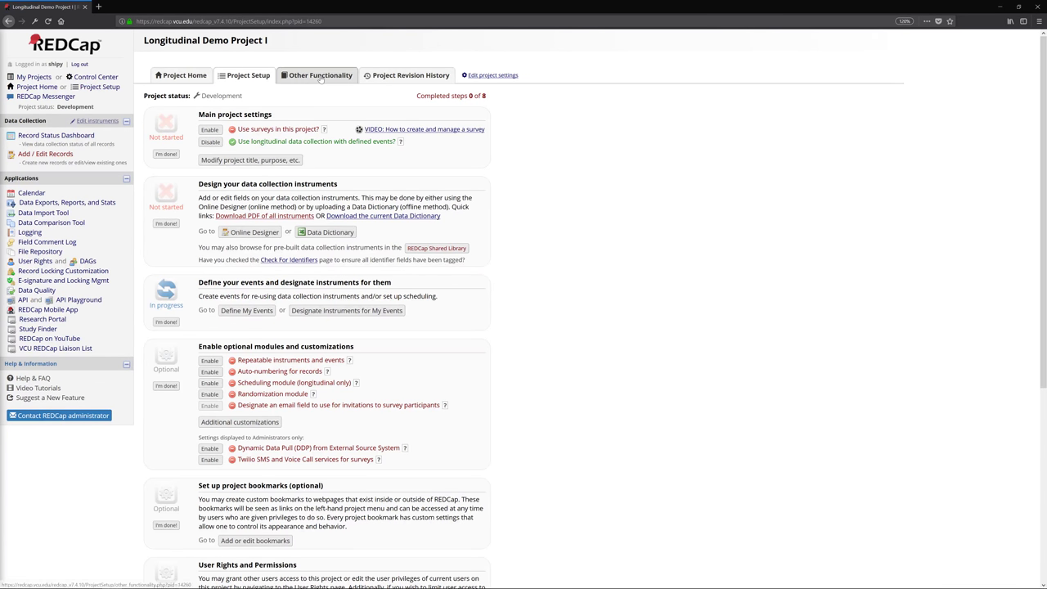
click(320, 76)
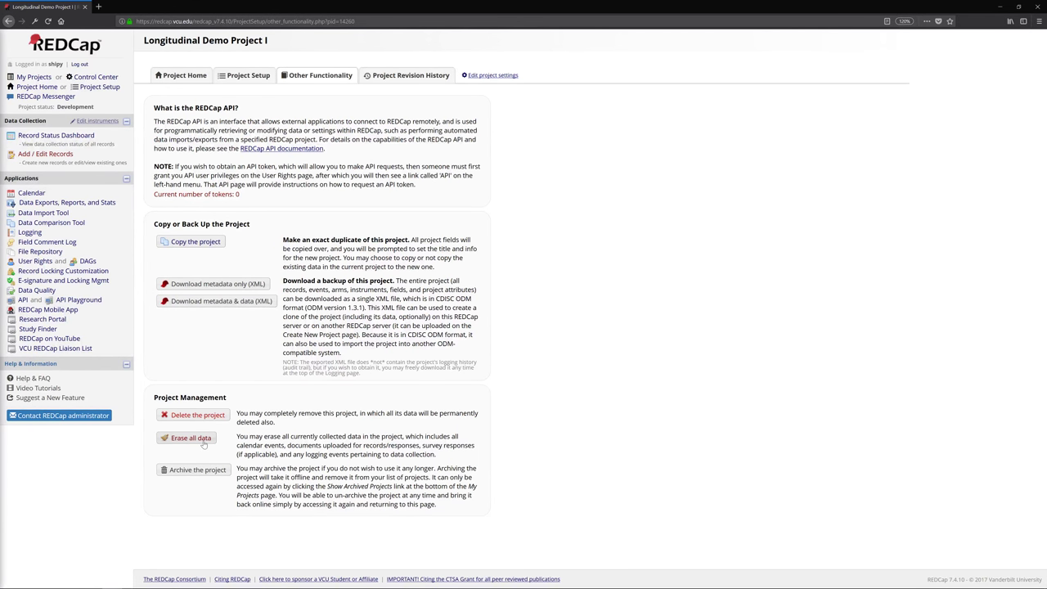
click(191, 438)
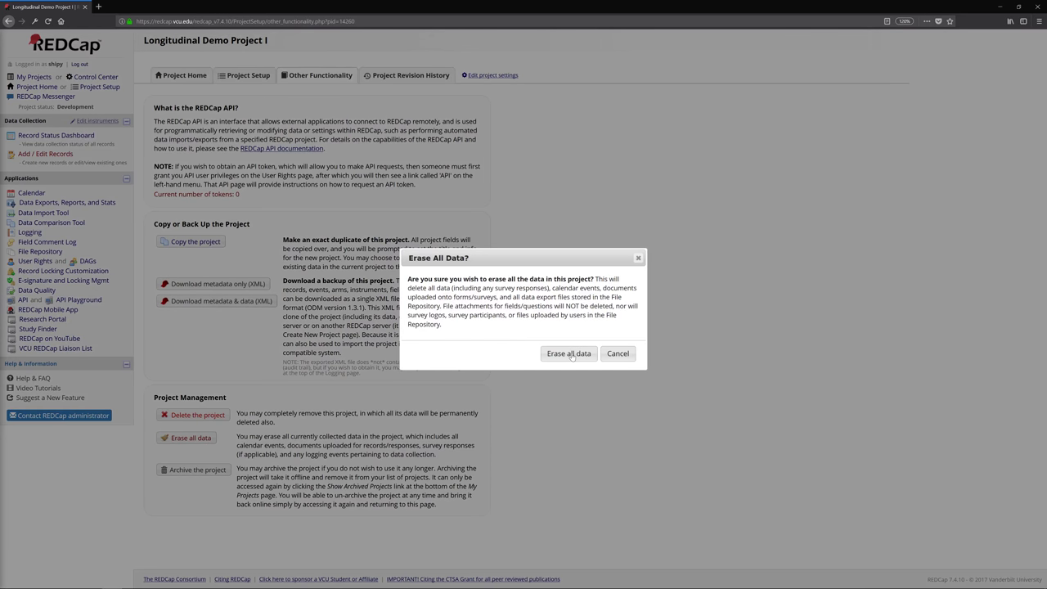
click(617, 353)
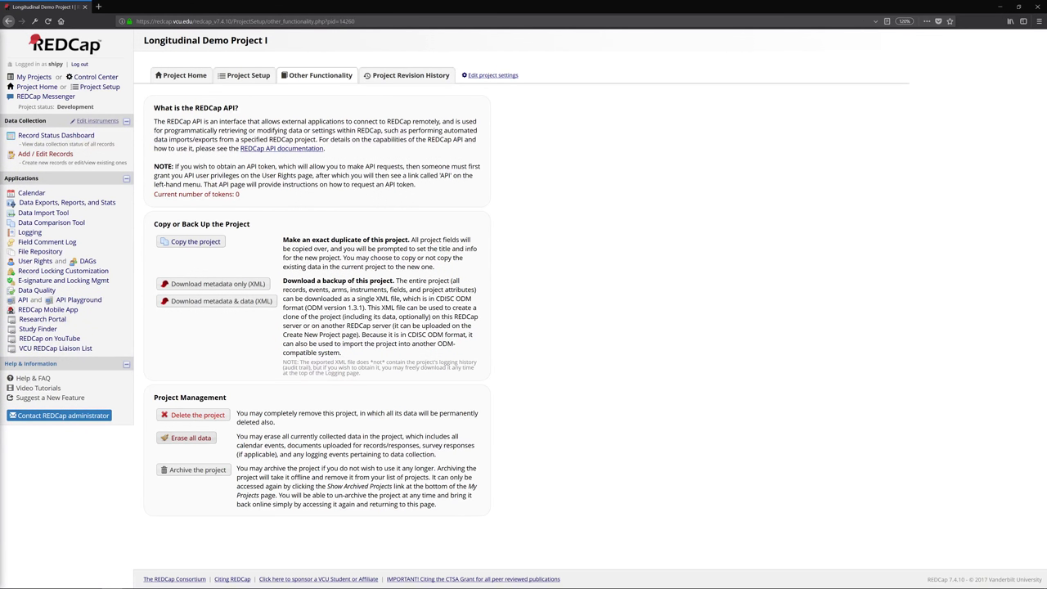
drag(355, 21, 342, 21)
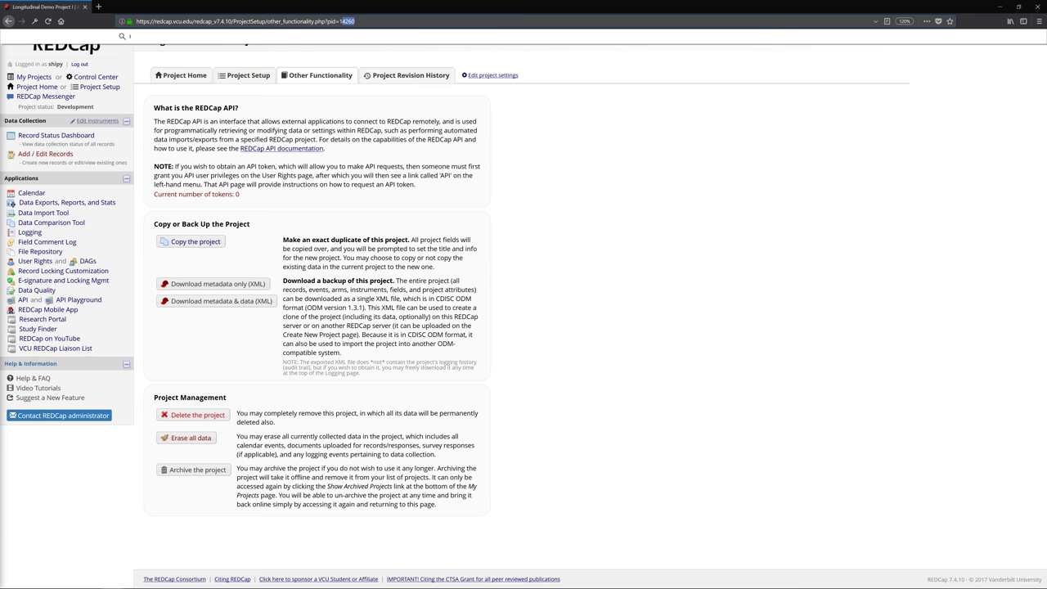
click(379, 65)
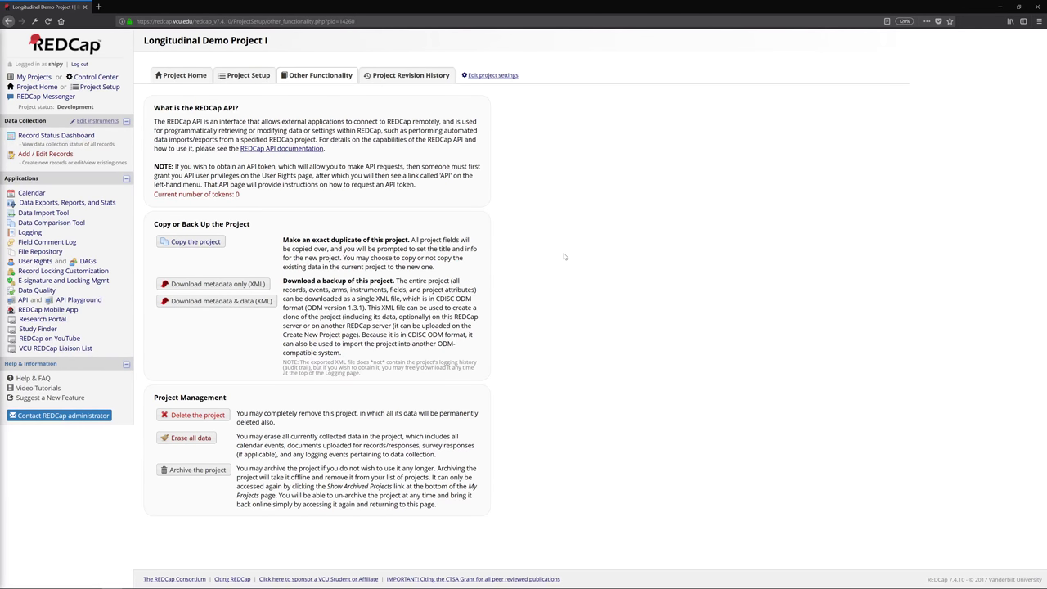
click(182, 242)
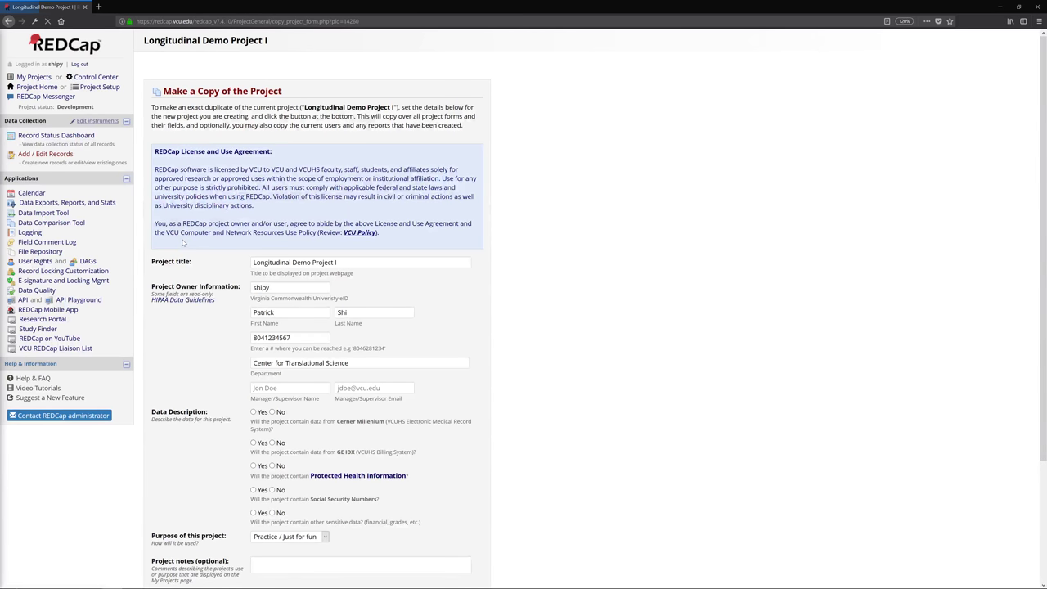
scroll(182, 242, down, 3)
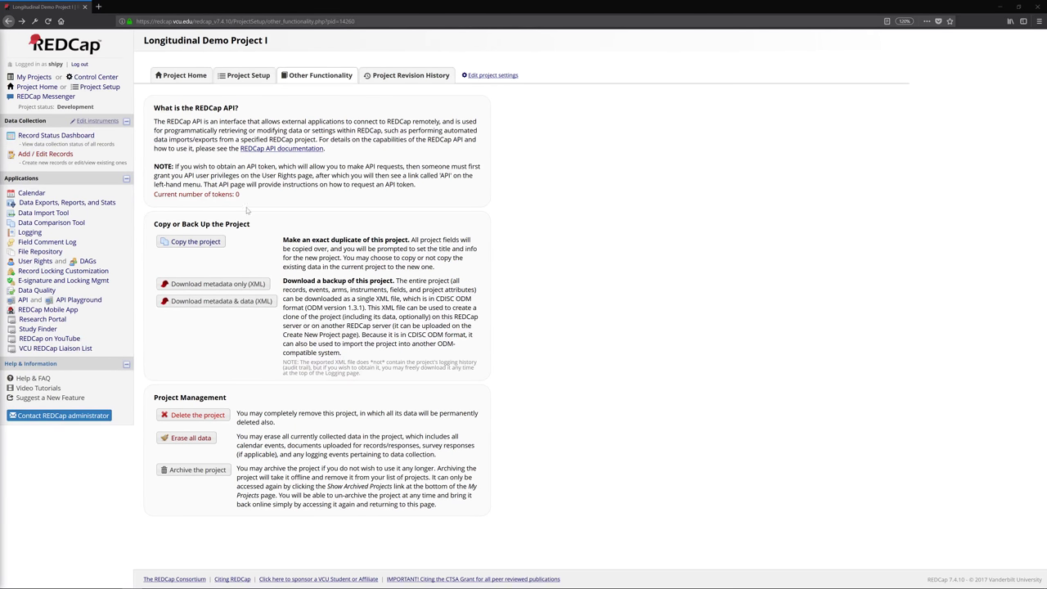
- Open the Online Designer and view Visit Blood Workup's action menu without choosing anything
click(235, 78)
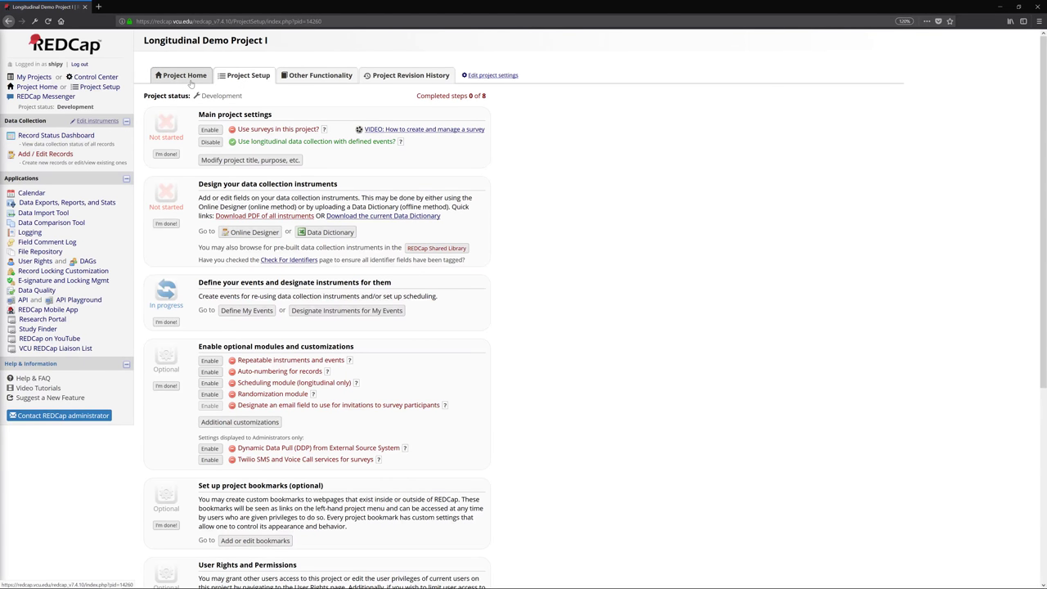
click(254, 231)
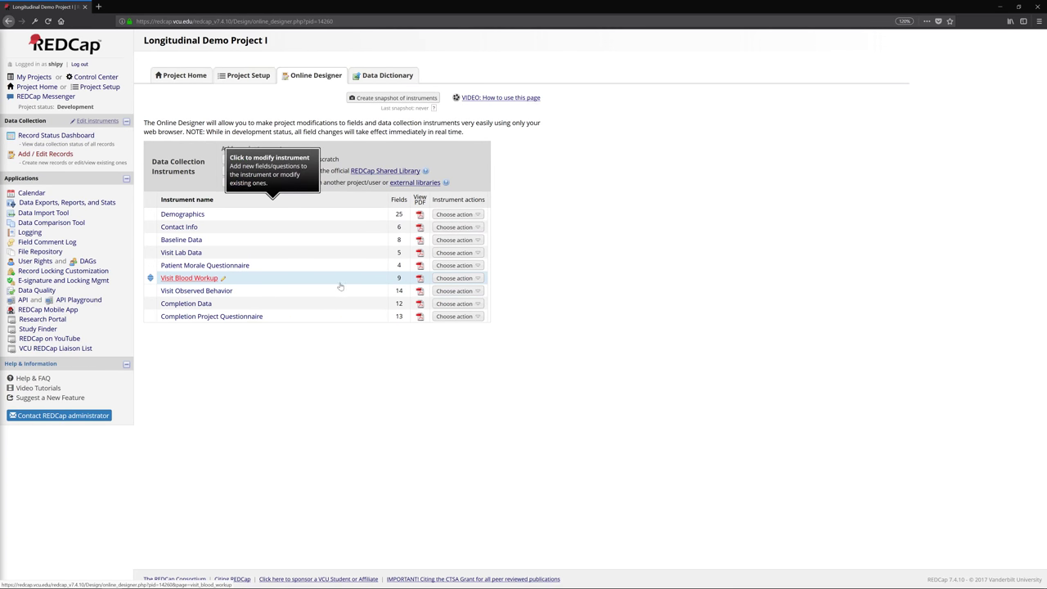
click(441, 278)
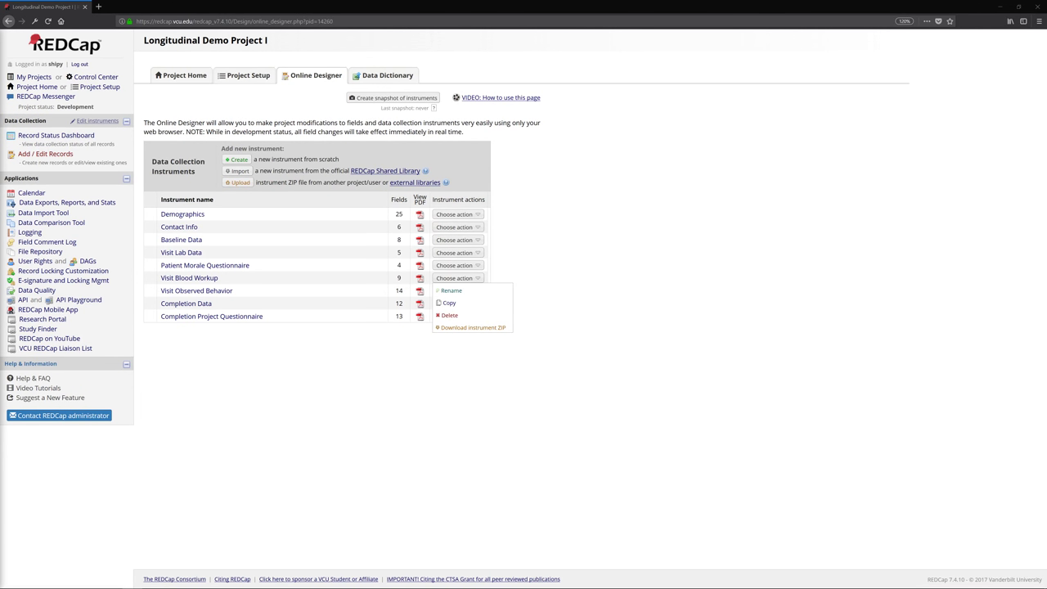
click(471, 282)
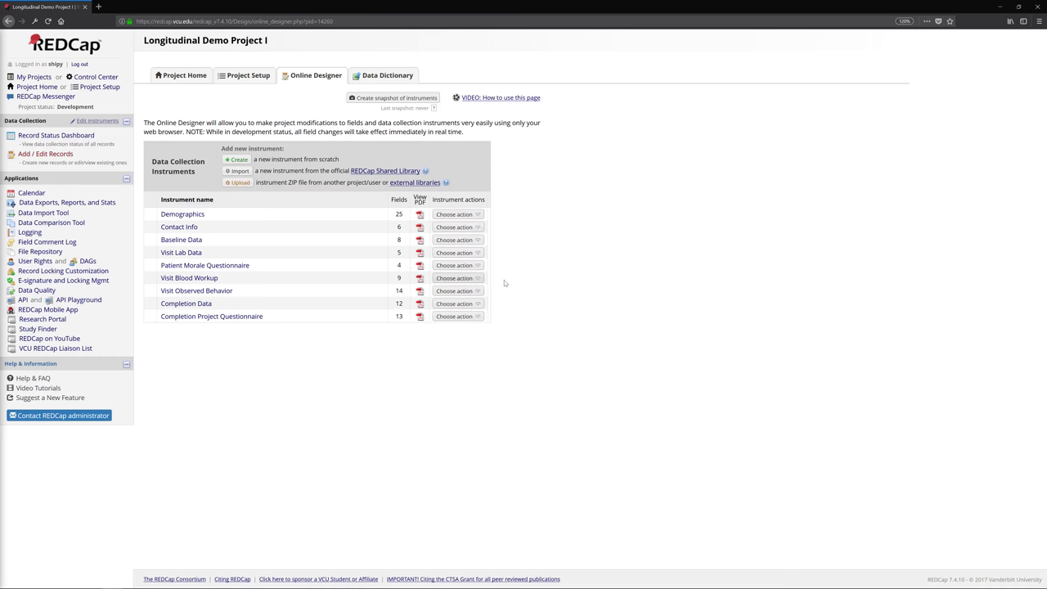
- Request moving the project to production from the Project Setup page
click(225, 81)
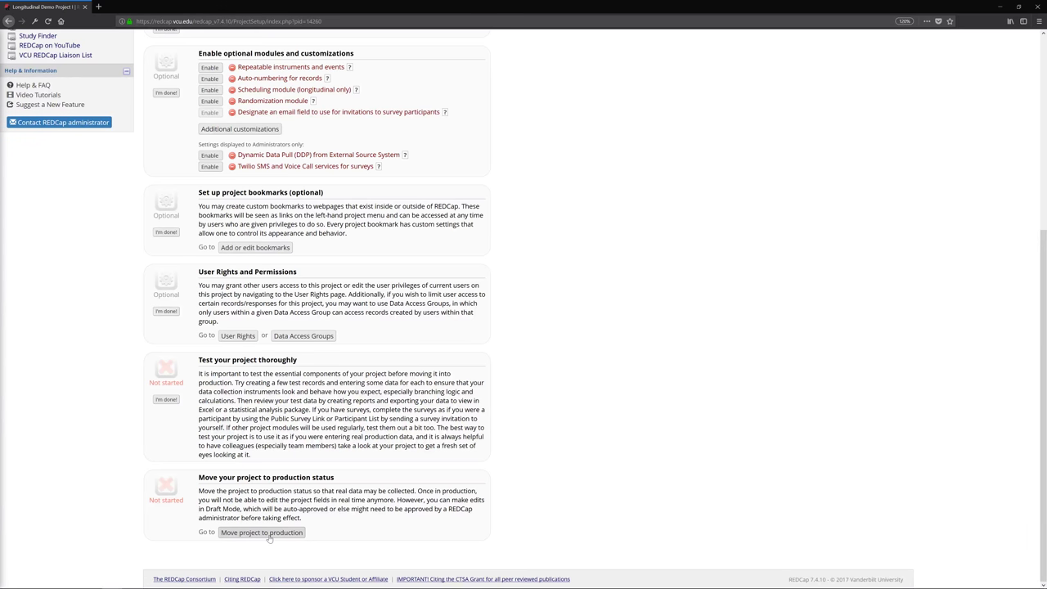
click(269, 536)
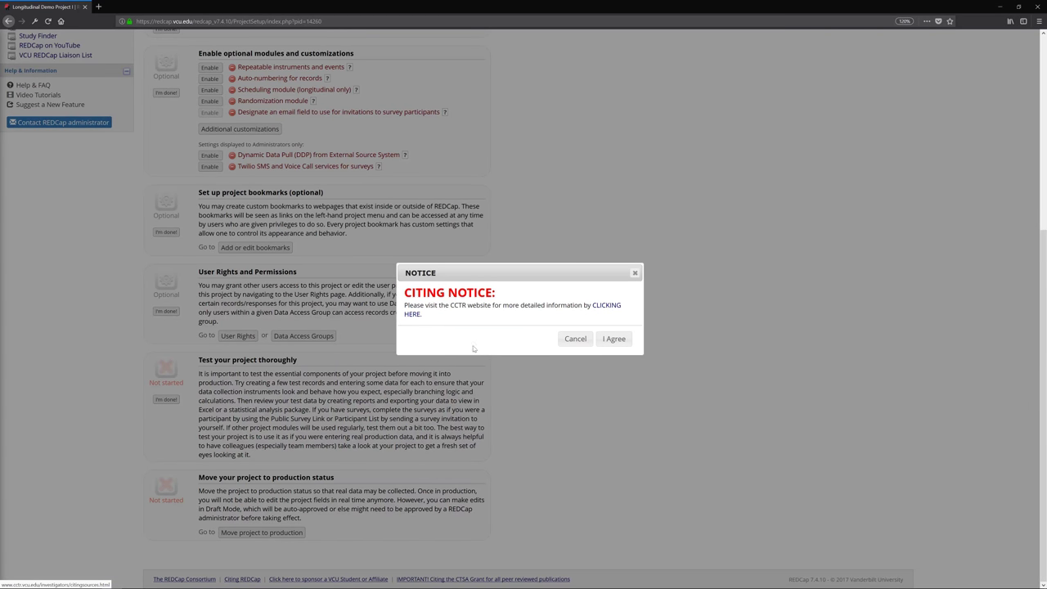
- Accept the citing notice, select Delete ALL data, then cancel the production move
click(613, 338)
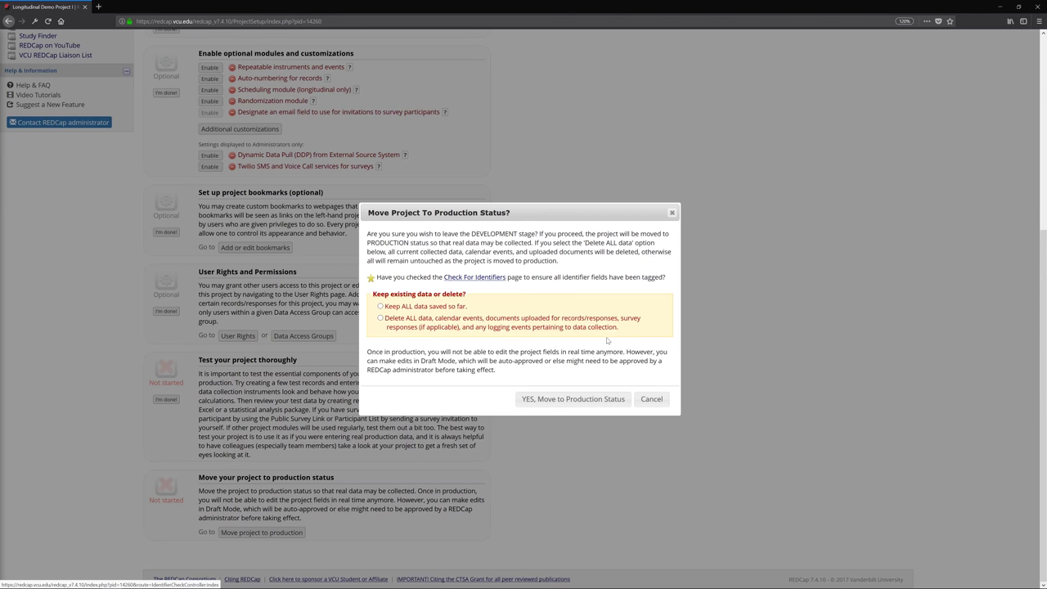
click(379, 318)
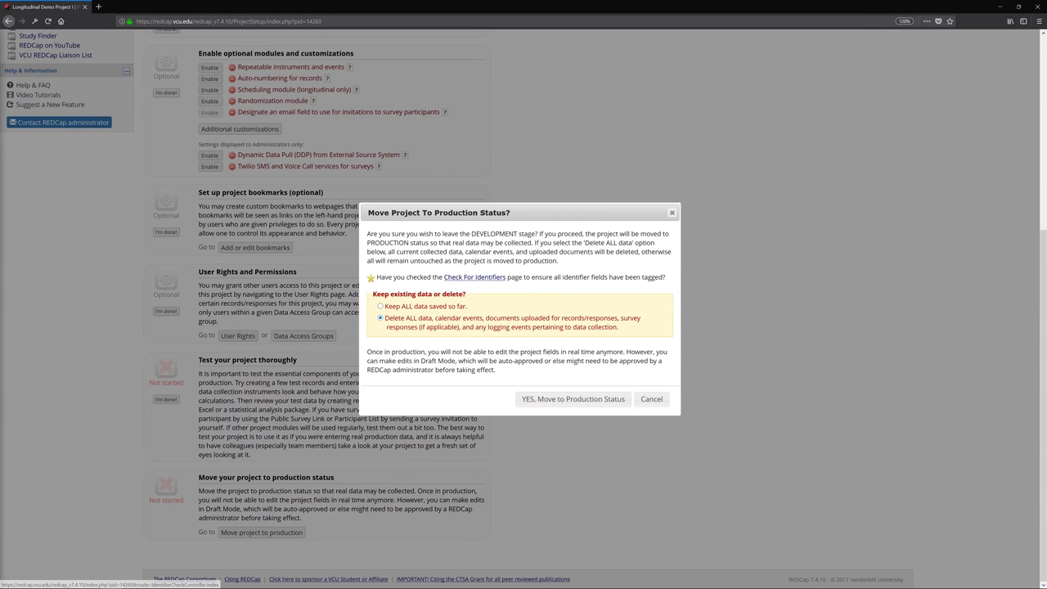
click(652, 399)
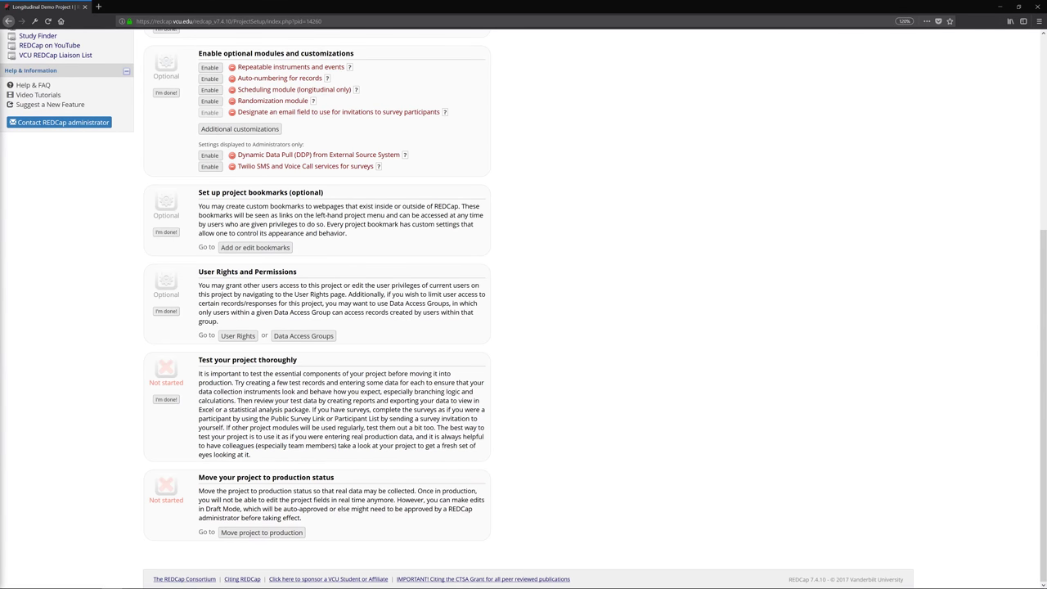
- Download the Data Import Tool template with records in rows, leaving the blank-values option unchanged
scroll(111, 439, up, 4)
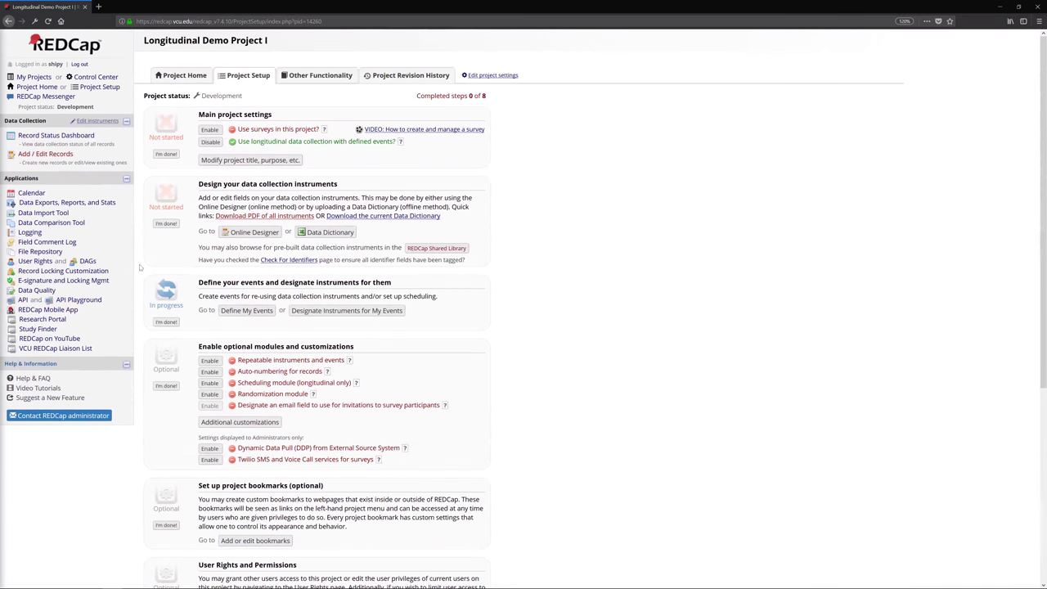
click(51, 211)
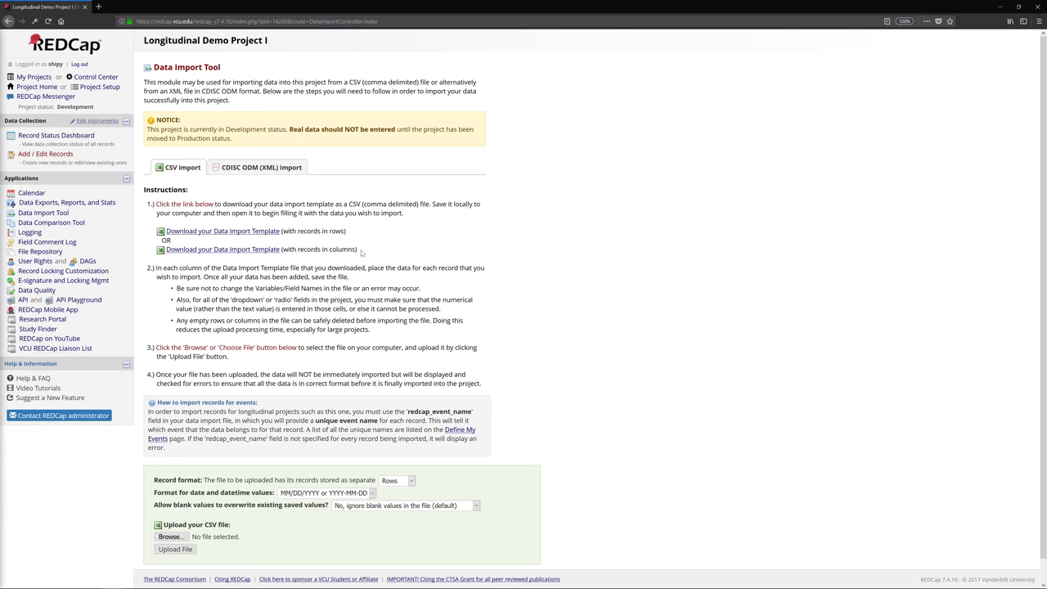
scroll(361, 252, down, 1)
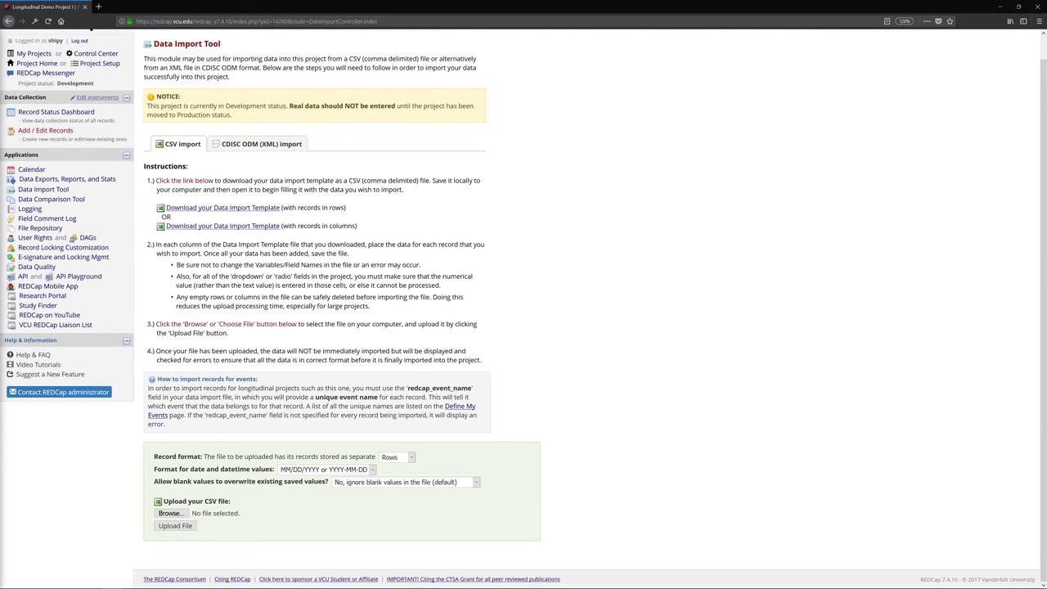
click(229, 208)
click(348, 485)
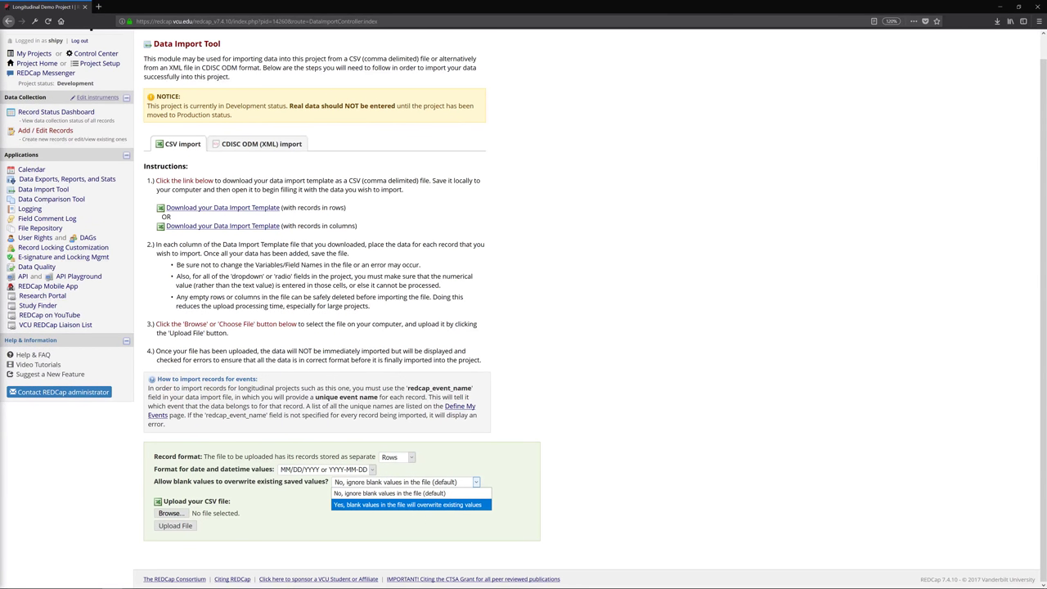
key(Escape)
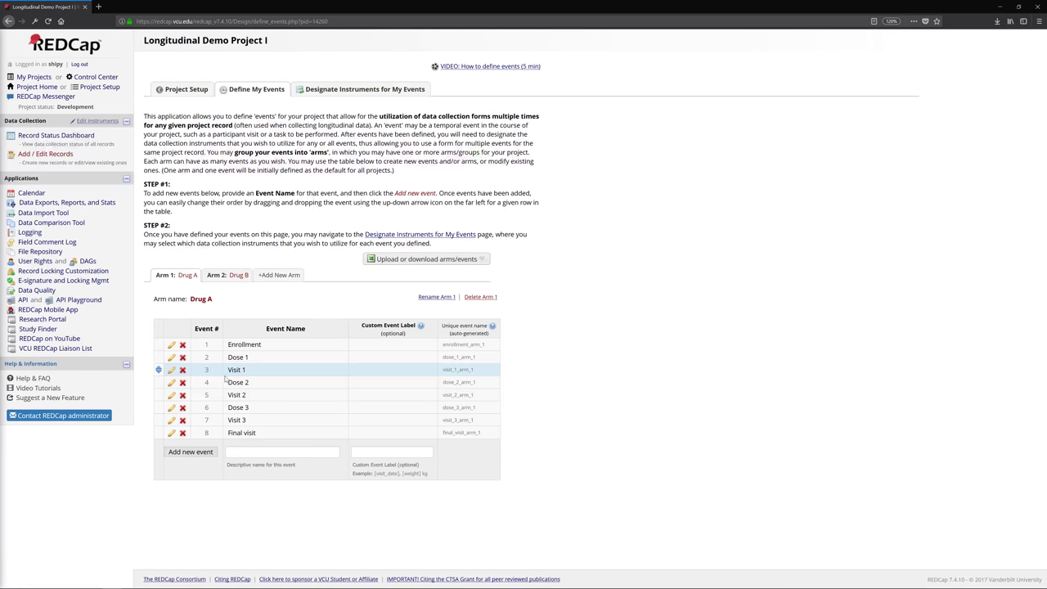
- Start deleting the Visit 1 event but cancel, then go back to Project Setup
click(182, 371)
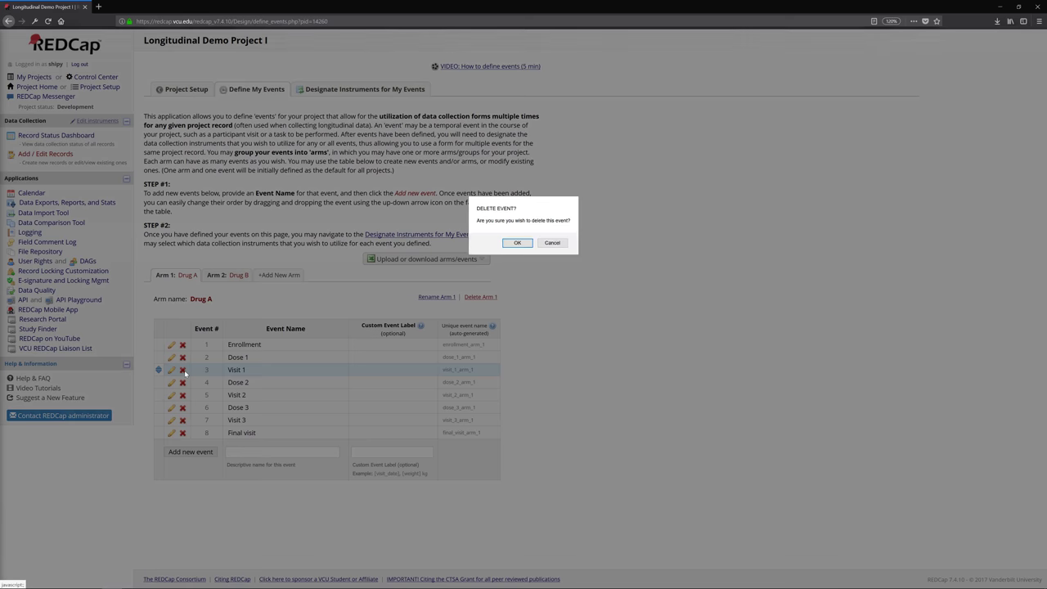
click(548, 246)
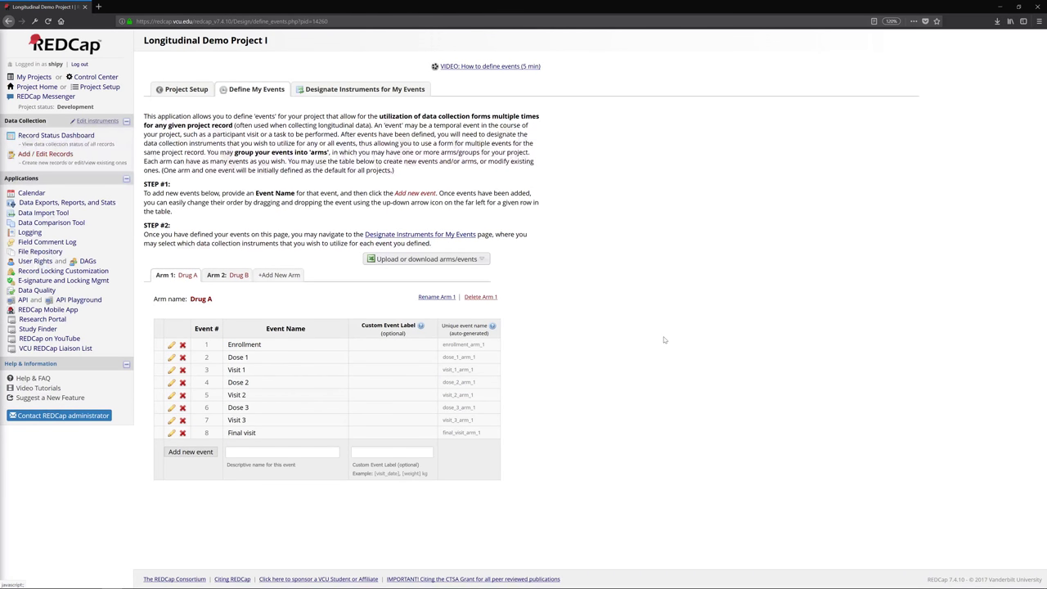
key(alt+Left)
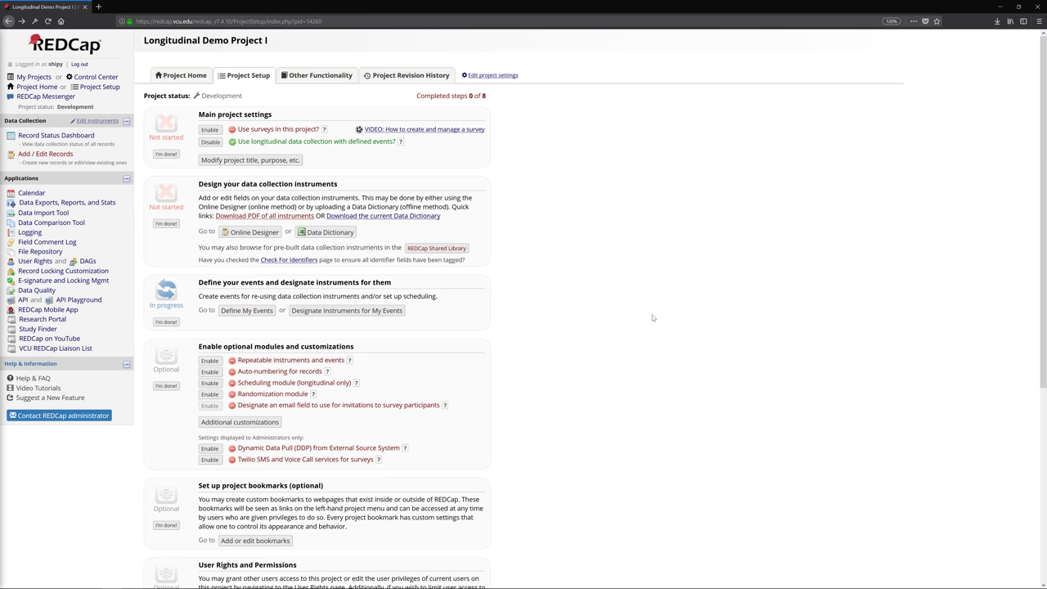
- Inspect the Demographics consent-date field in the Online Designer, then open record 1's Demographics form
click(253, 234)
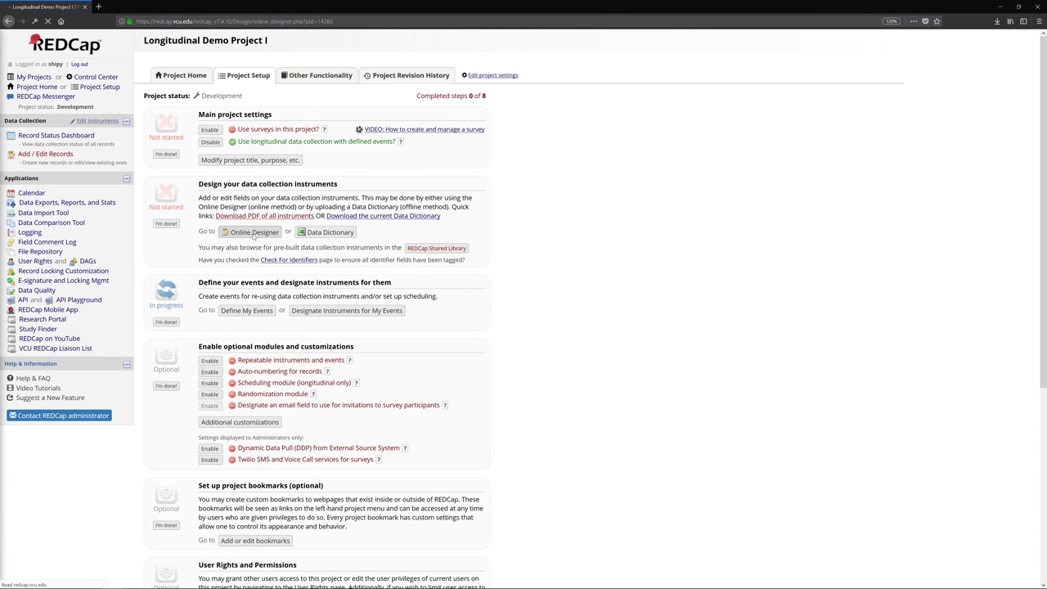
click(182, 214)
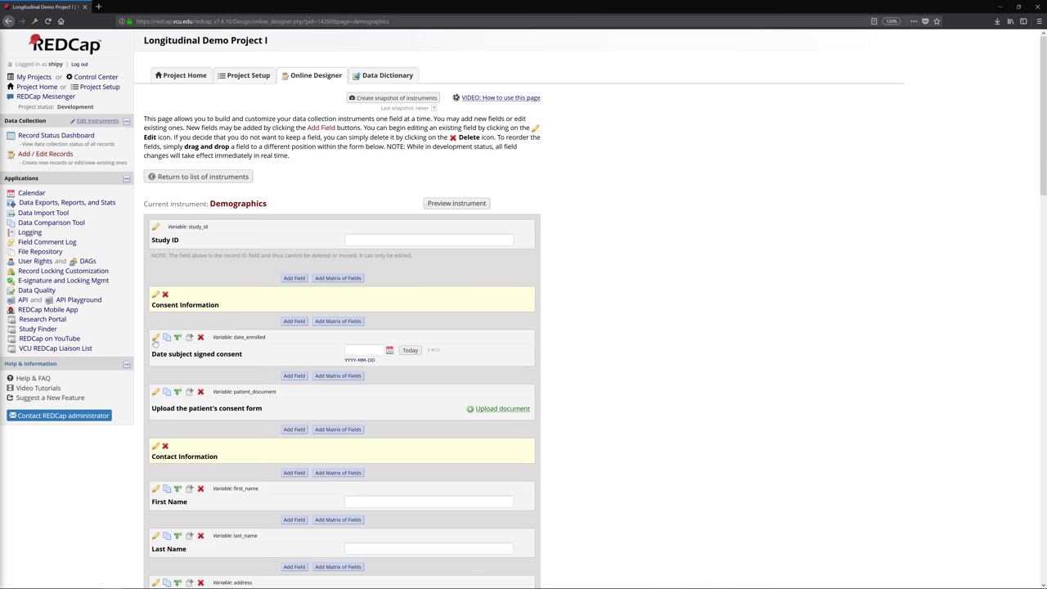
click(155, 338)
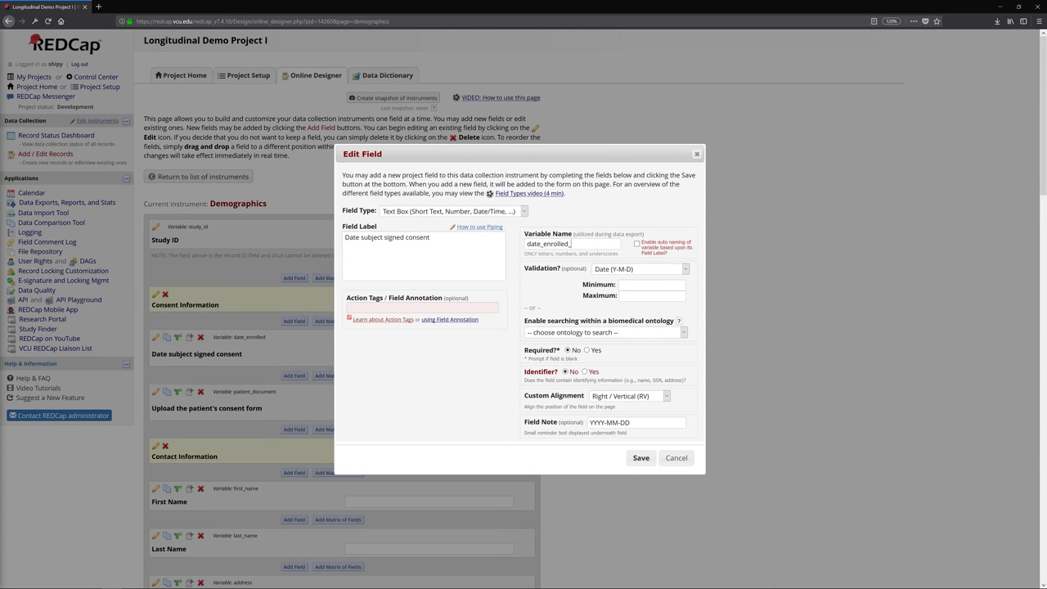
click(676, 458)
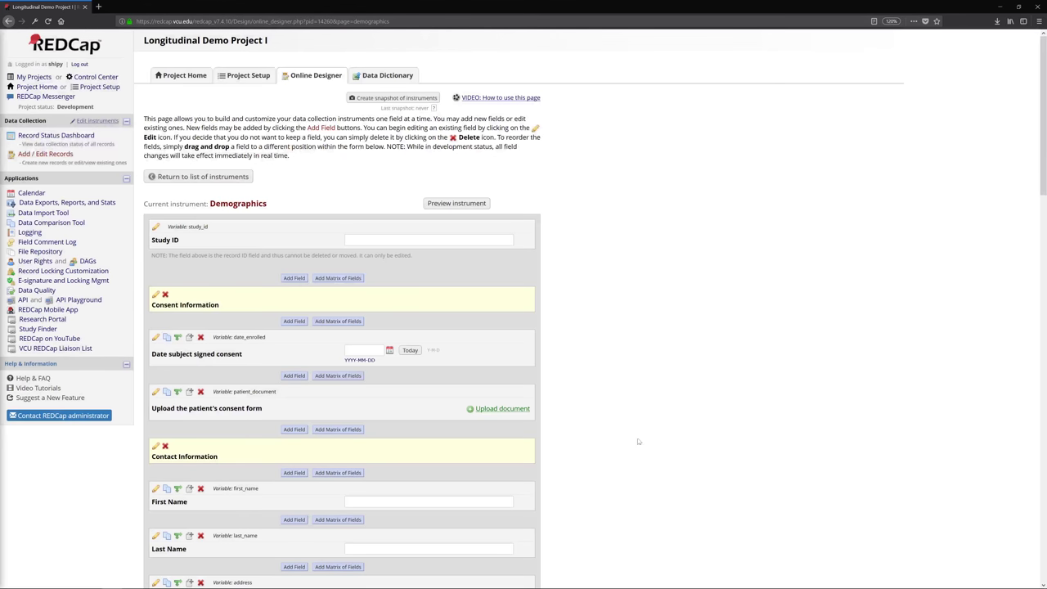
click(74, 137)
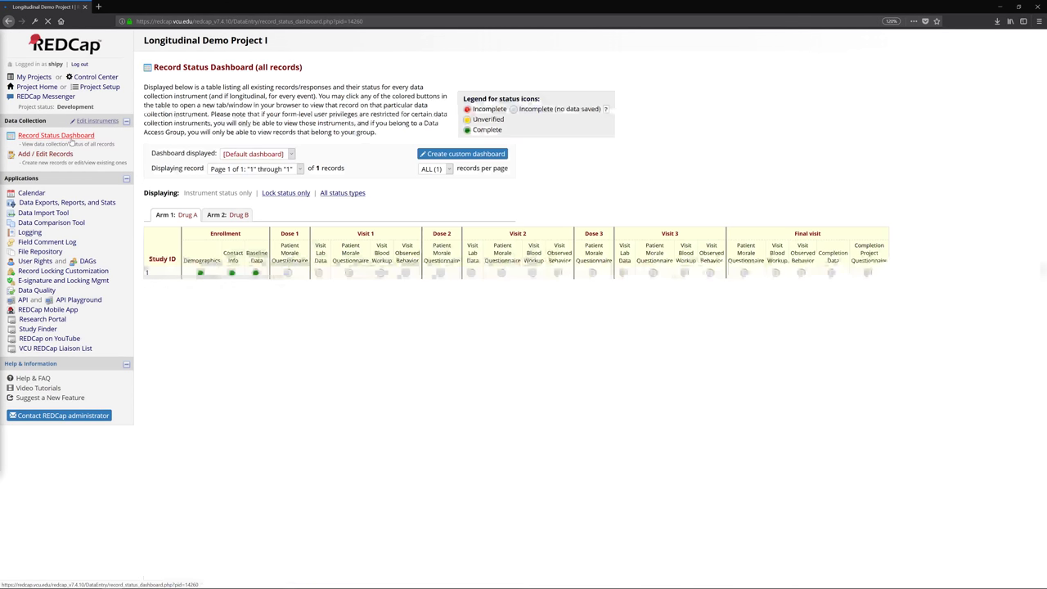
click(199, 272)
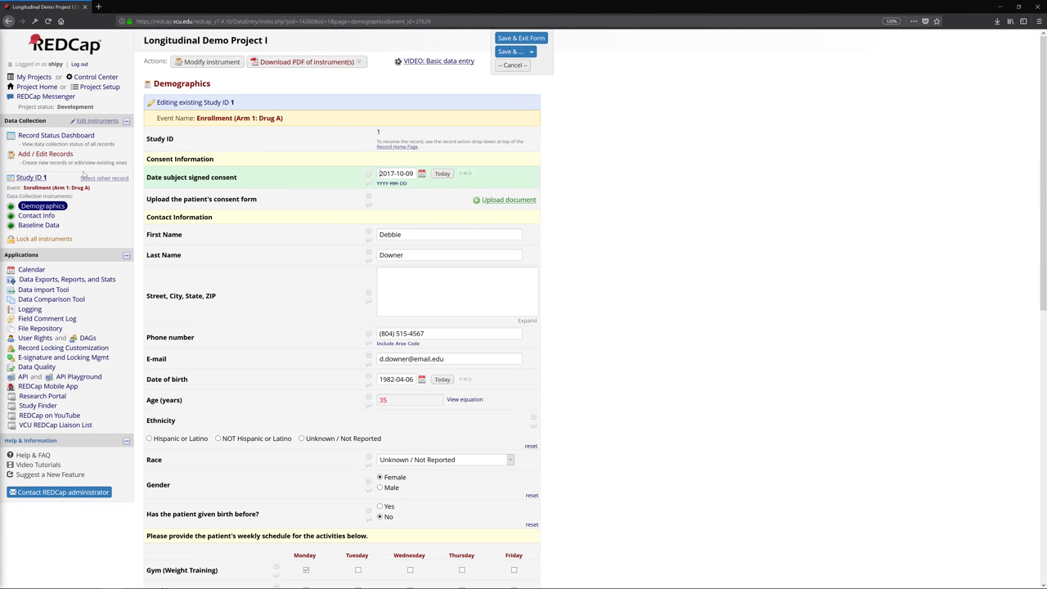
- In the Online Designer, rename the Demographics consent-date variable from date_enrolled to date_enrolled_1 and save
click(100, 86)
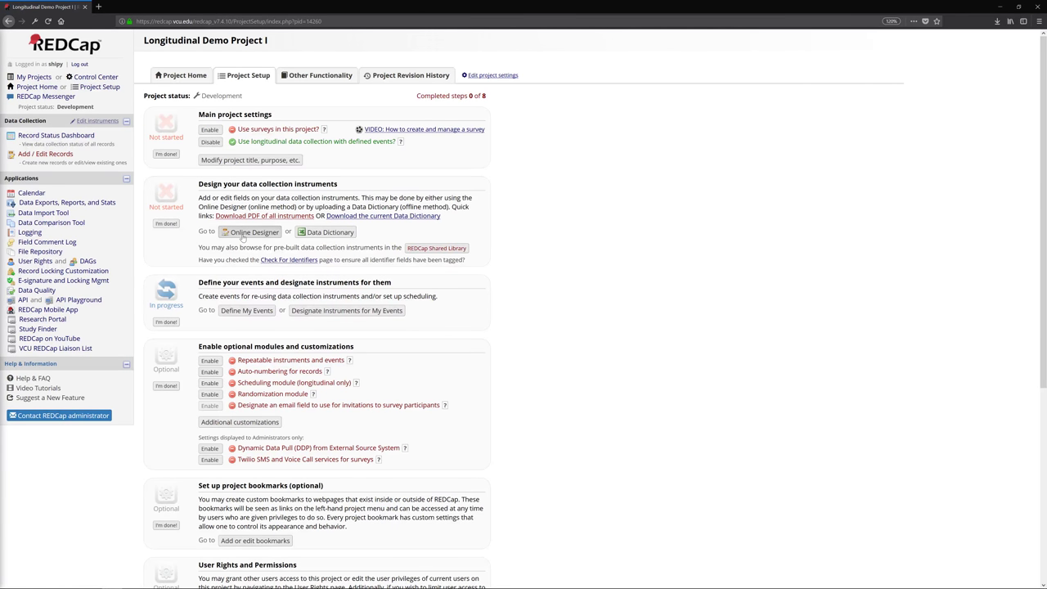
click(244, 233)
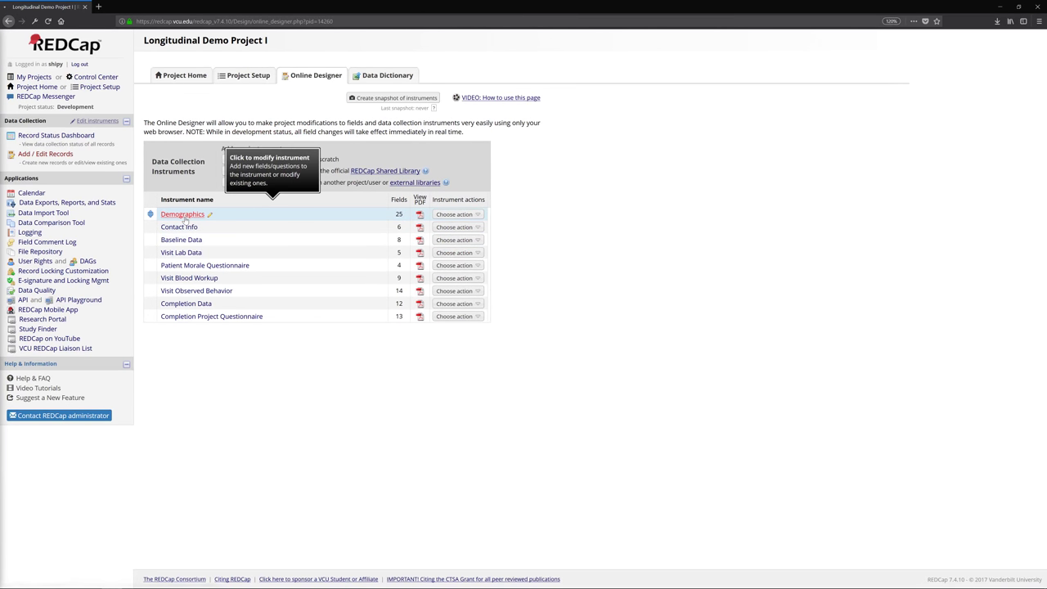
click(184, 214)
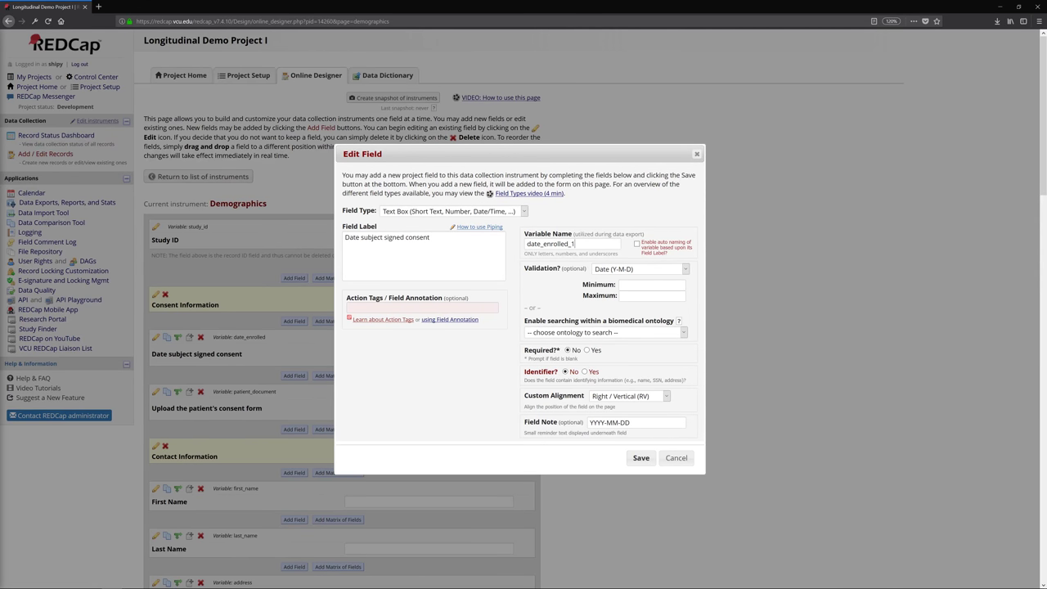
click(642, 459)
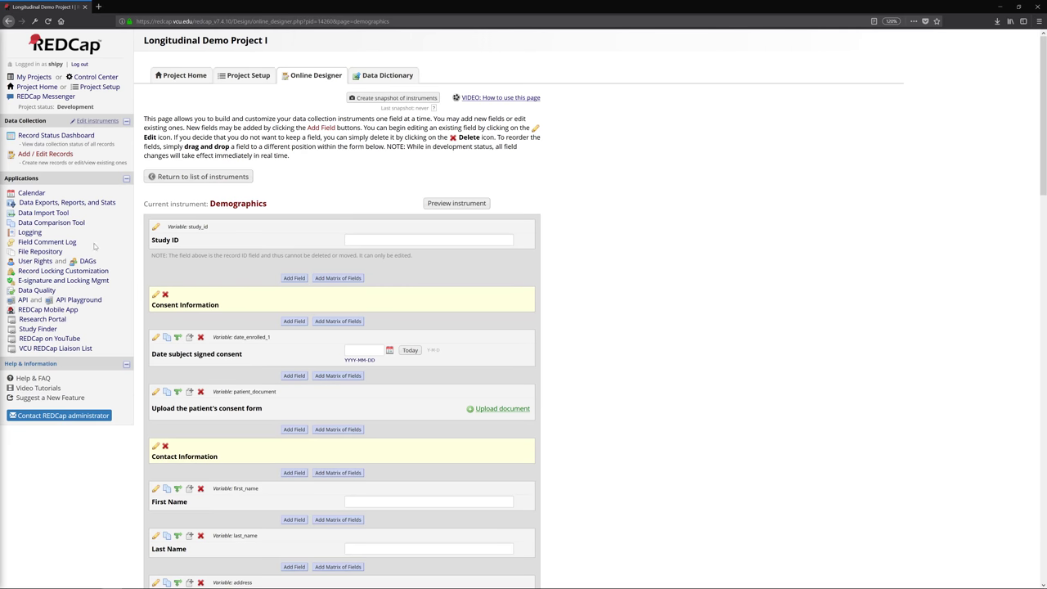
- Open Study ID 1's Demographics form from the Record Status Dashboard to see the blank consent date
click(68, 137)
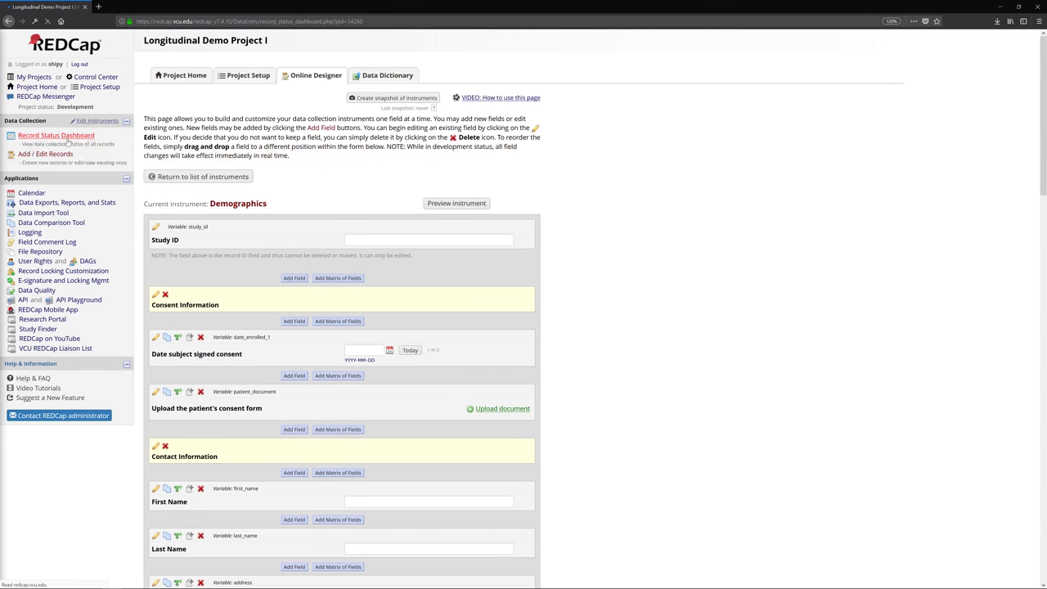
click(199, 272)
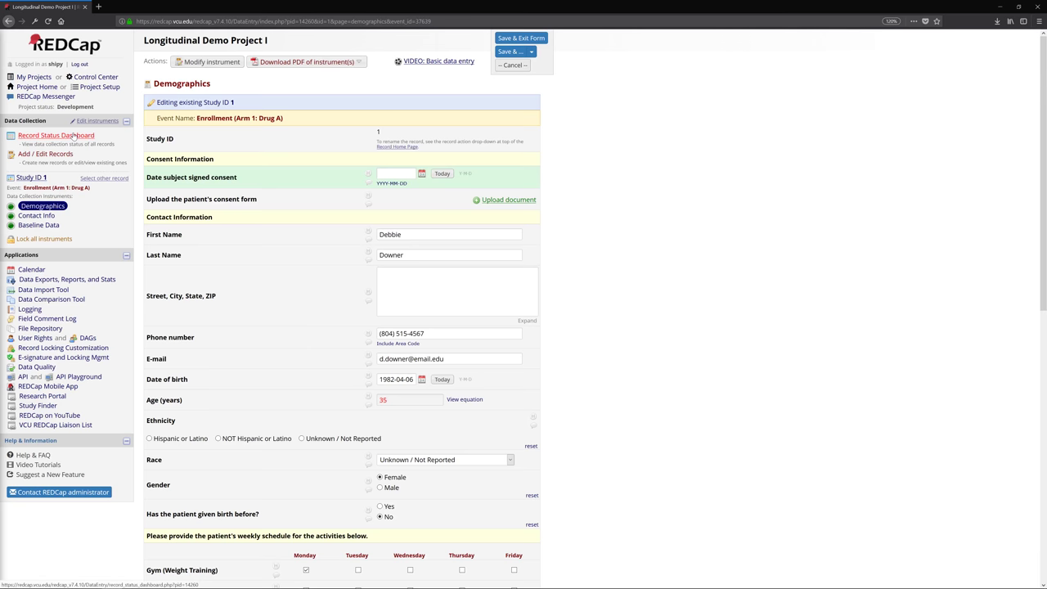
- In the Online Designer's Demographics instrument, change the consent-date variable back to date_enrolled
click(96, 90)
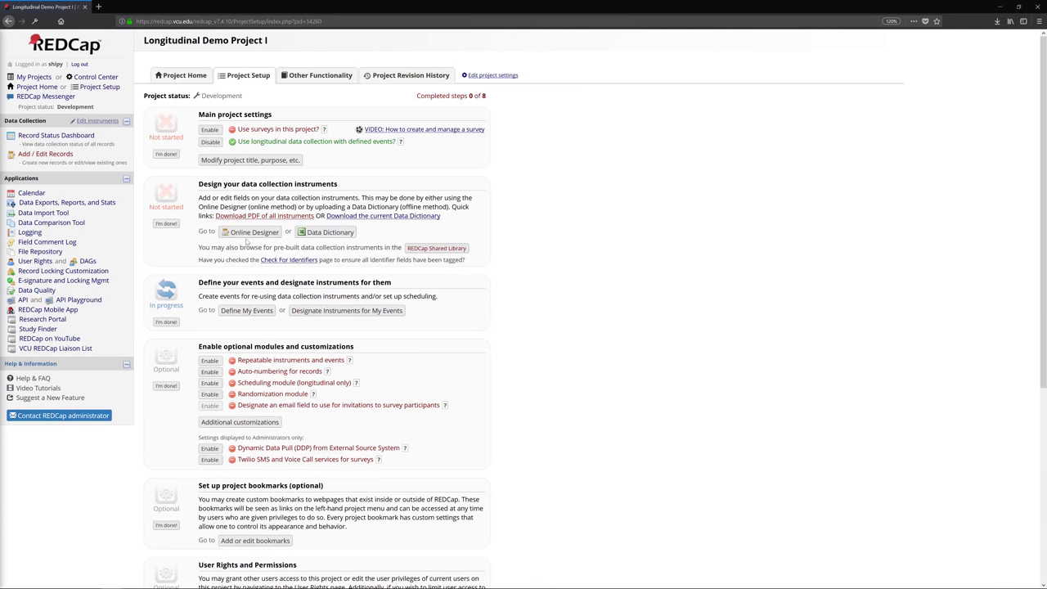
click(252, 232)
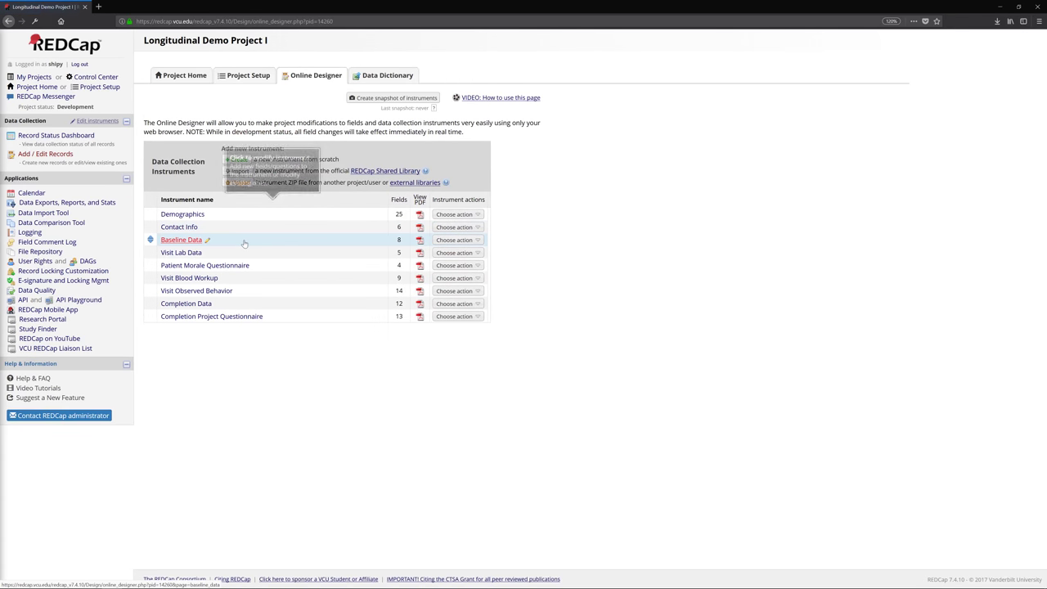
click(194, 217)
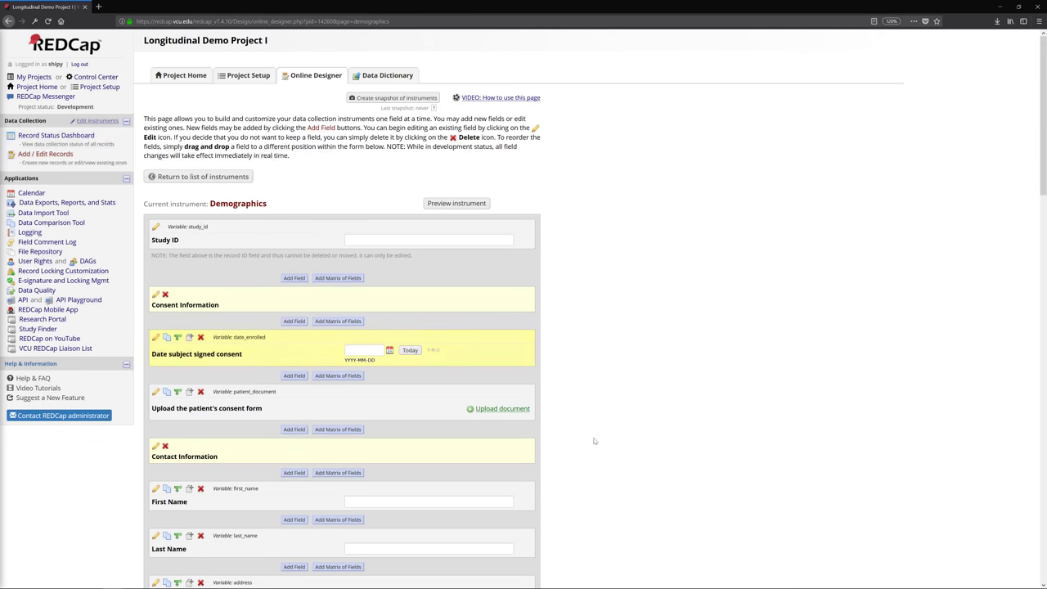
- Reopen Study ID 1's Demographics form, now showing the consent date 2017-10-09 again
click(73, 137)
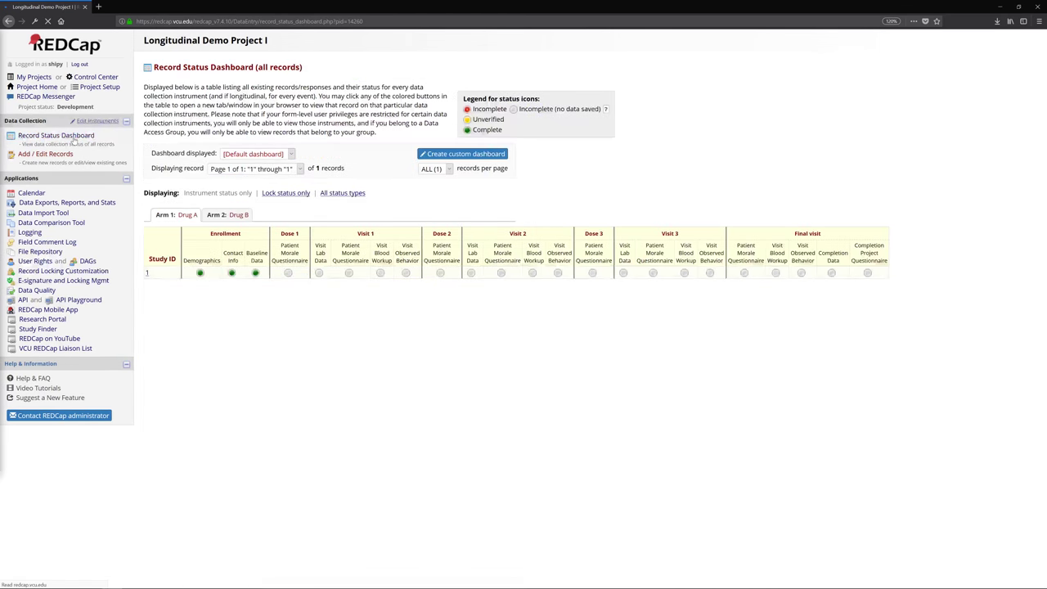
click(200, 273)
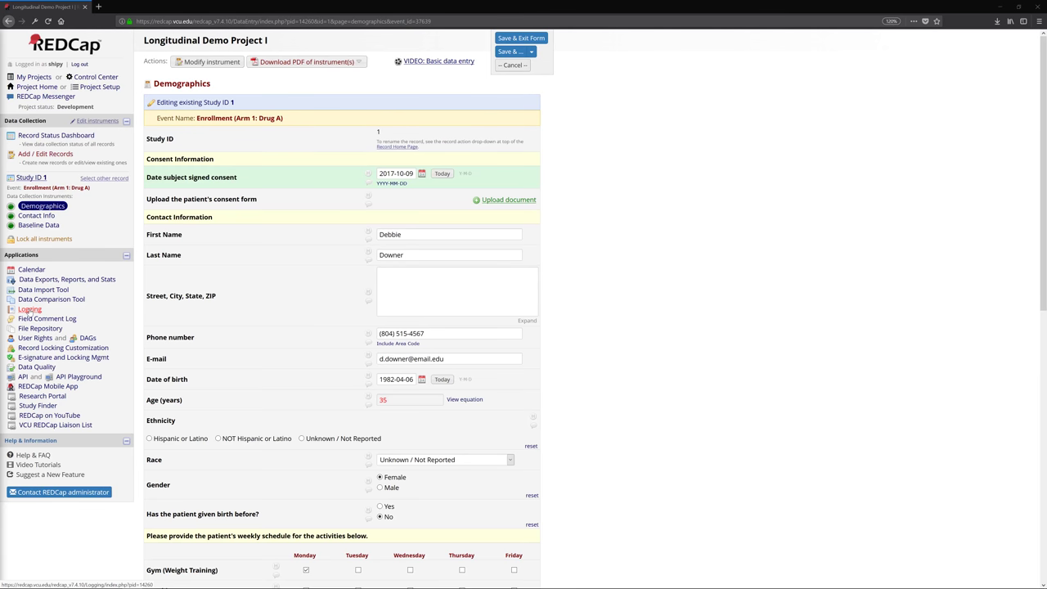
click(36, 338)
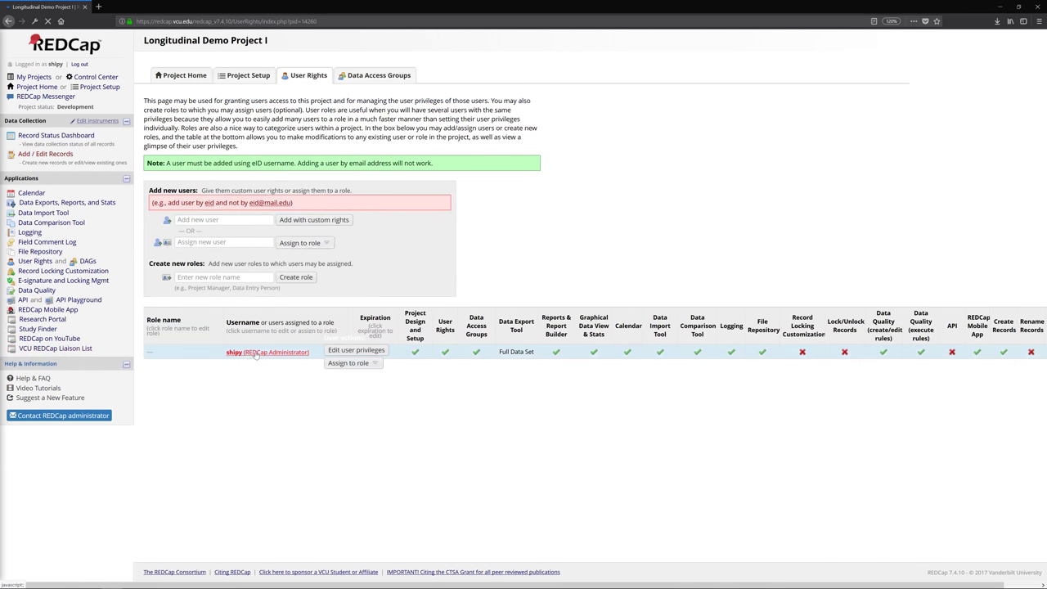
click(260, 351)
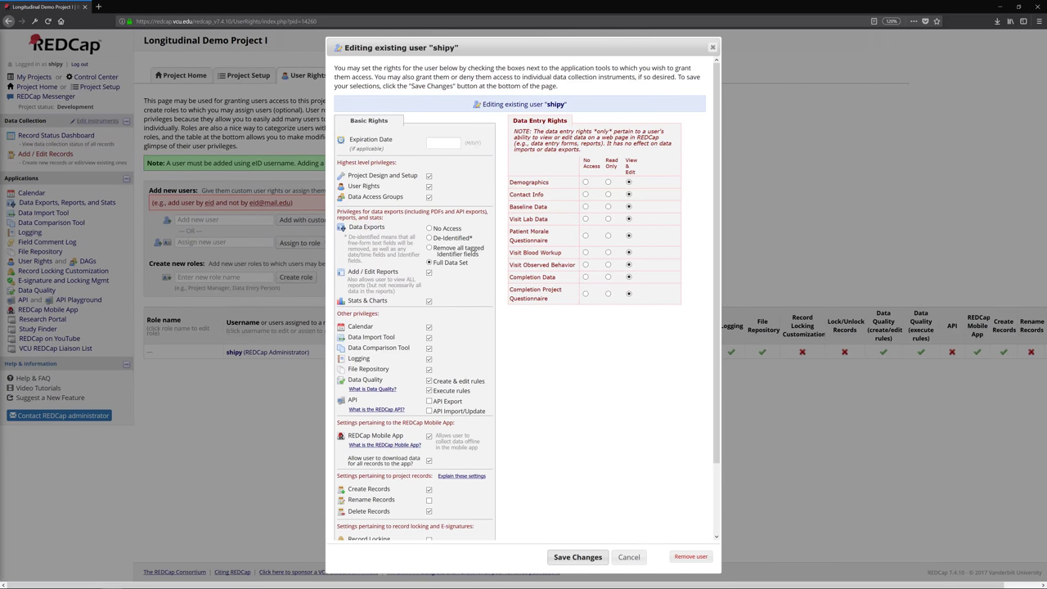
click(627, 557)
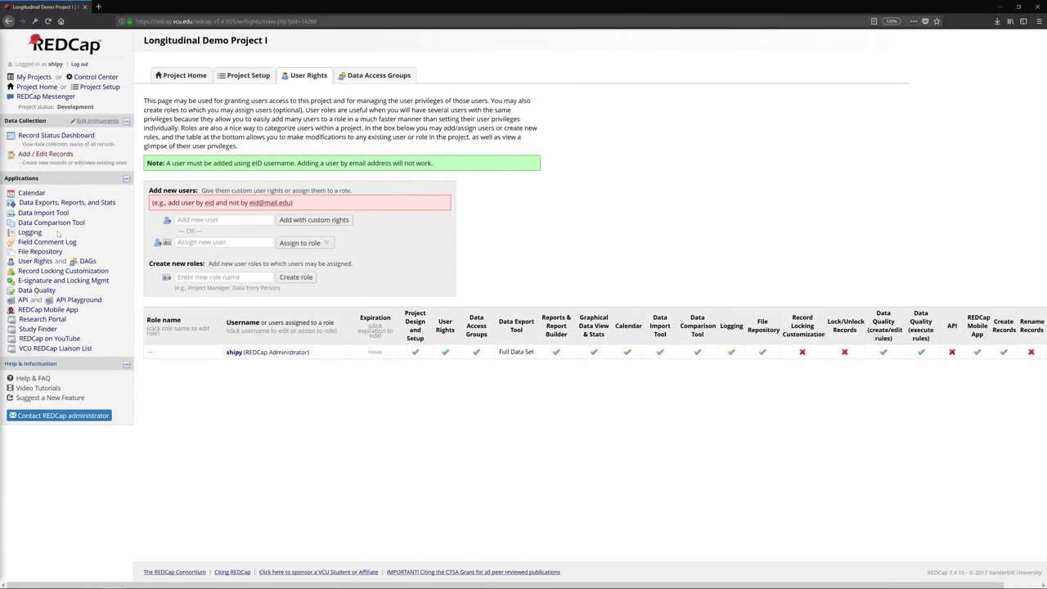
key(alt+Left)
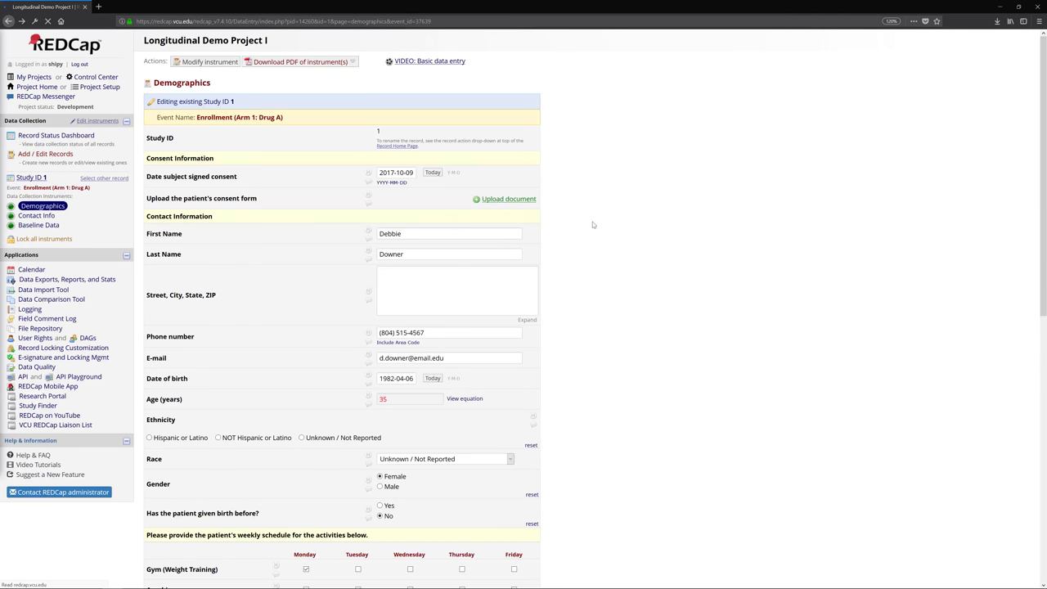